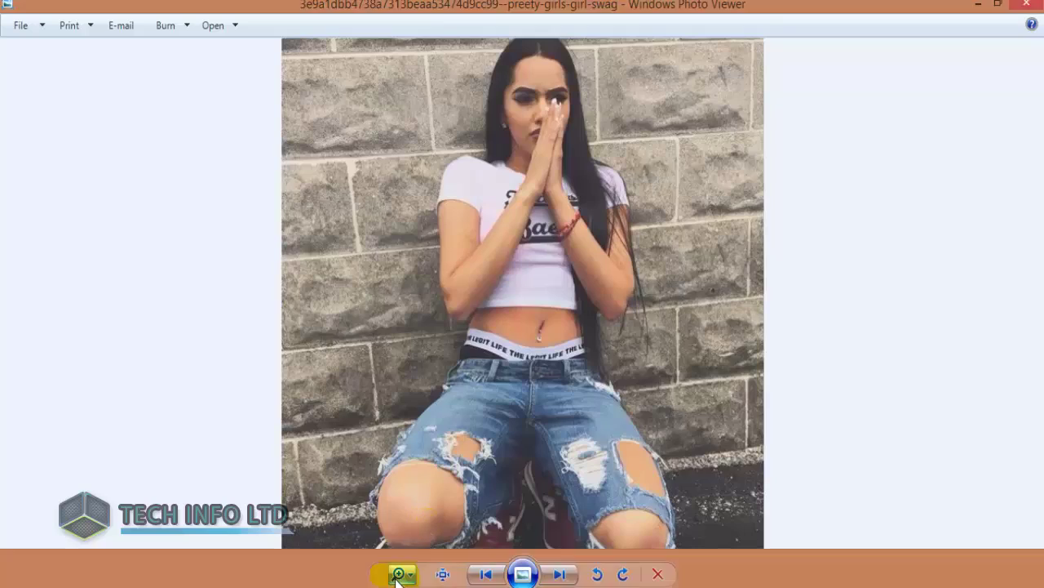
# Zoom far into the photo and inspect the pixelation across the face, shirt and jeans
pyautogui.click(396, 575)
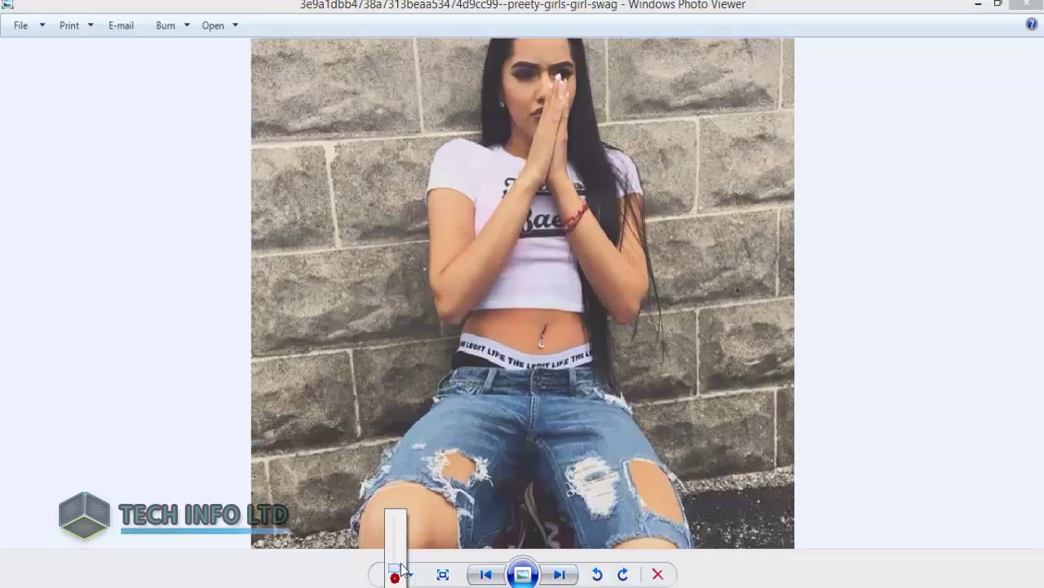
pyautogui.moveTo(394, 579); pyautogui.dragTo(396, 534)
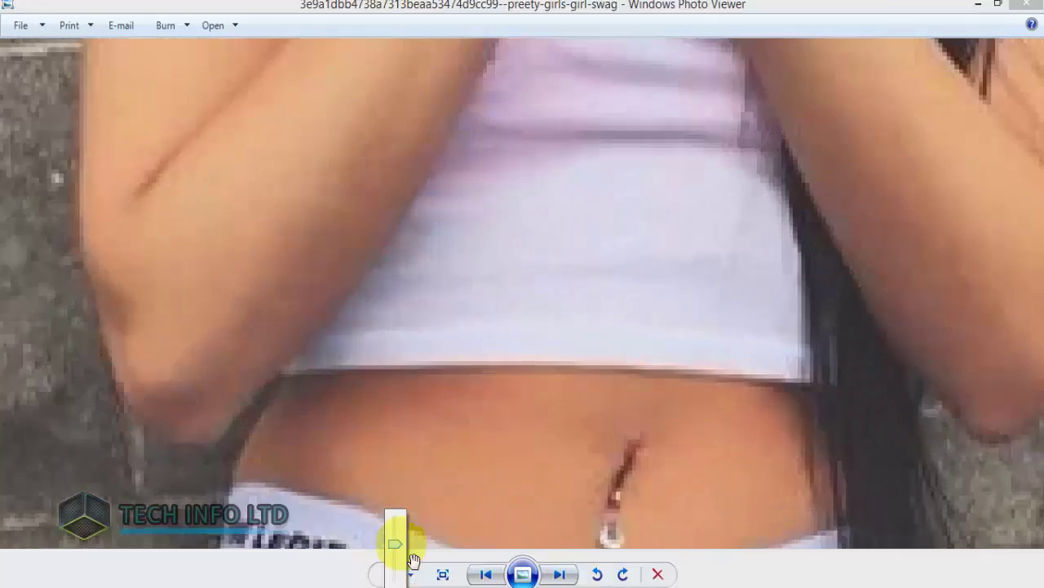
pyautogui.scroll(-3, 538, 462)
pyautogui.scroll(2, 532, 191)
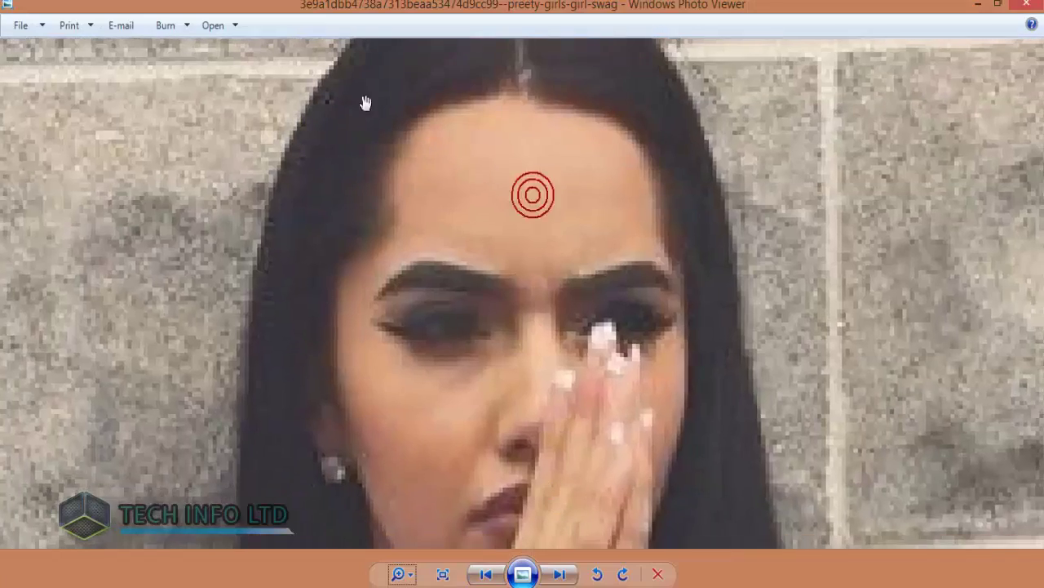
pyautogui.scroll(2, 618, 400)
pyautogui.moveTo(622, 500); pyautogui.dragTo(655, 133)
pyautogui.moveTo(627, 347); pyautogui.dragTo(370, 117)
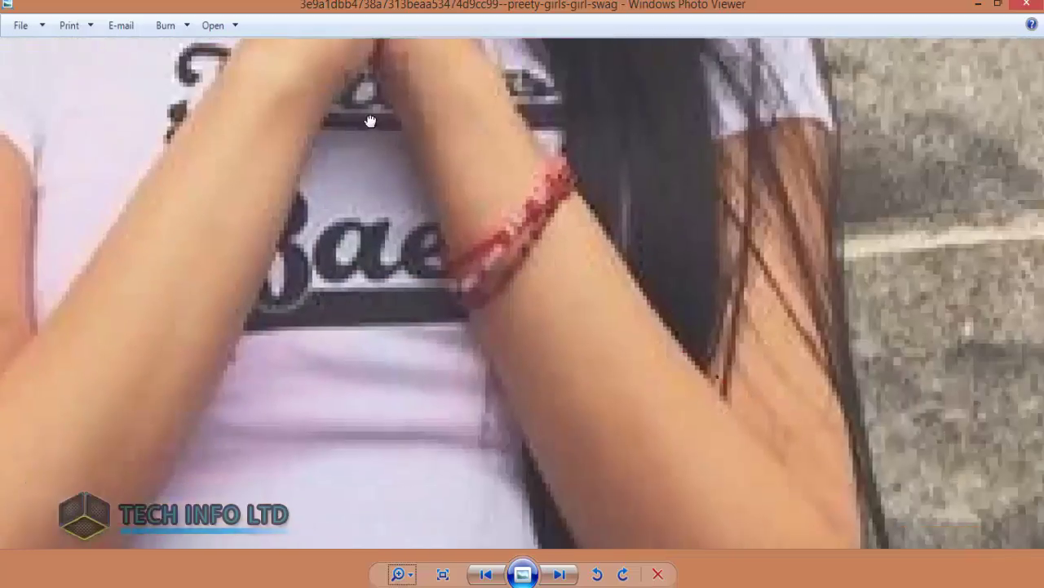
pyautogui.moveTo(721, 368); pyautogui.dragTo(816, 269)
pyautogui.moveTo(392, 434); pyautogui.dragTo(729, 139)
pyautogui.moveTo(649, 385); pyautogui.dragTo(661, 240)
pyautogui.moveTo(660, 457); pyautogui.dragTo(661, 236)
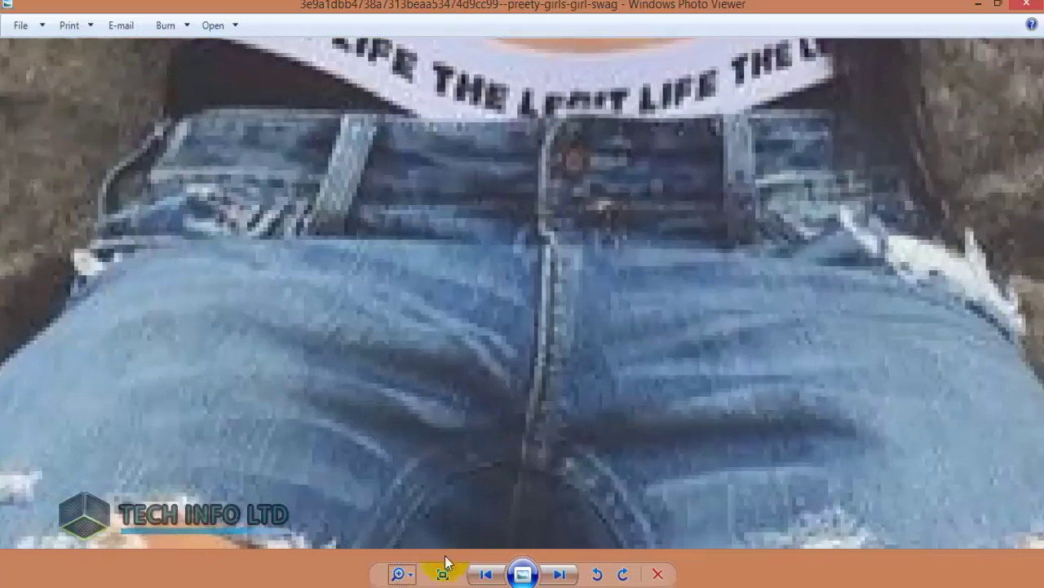
pyautogui.moveTo(879, 367)
pyautogui.mouseDown()
pyautogui.moveTo(879, 81)
pyautogui.moveTo(879, 490)
pyautogui.mouseUp()
# Zoom back out to view the entire photo
pyautogui.scroll(-2, 856, 221)
pyautogui.scroll(-2, 847, 303)
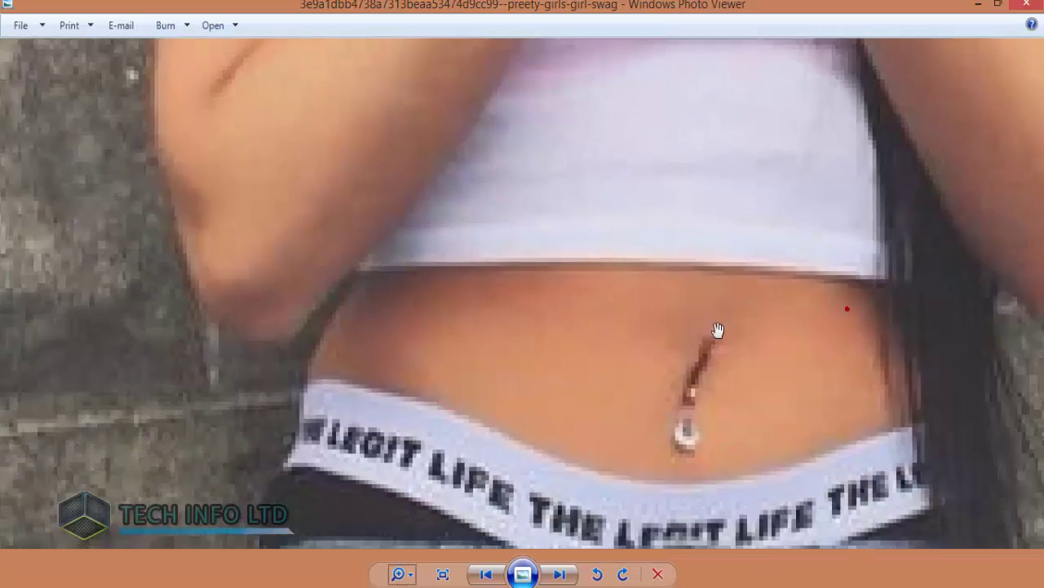
pyautogui.scroll(2, 718, 286)
pyautogui.click(410, 576)
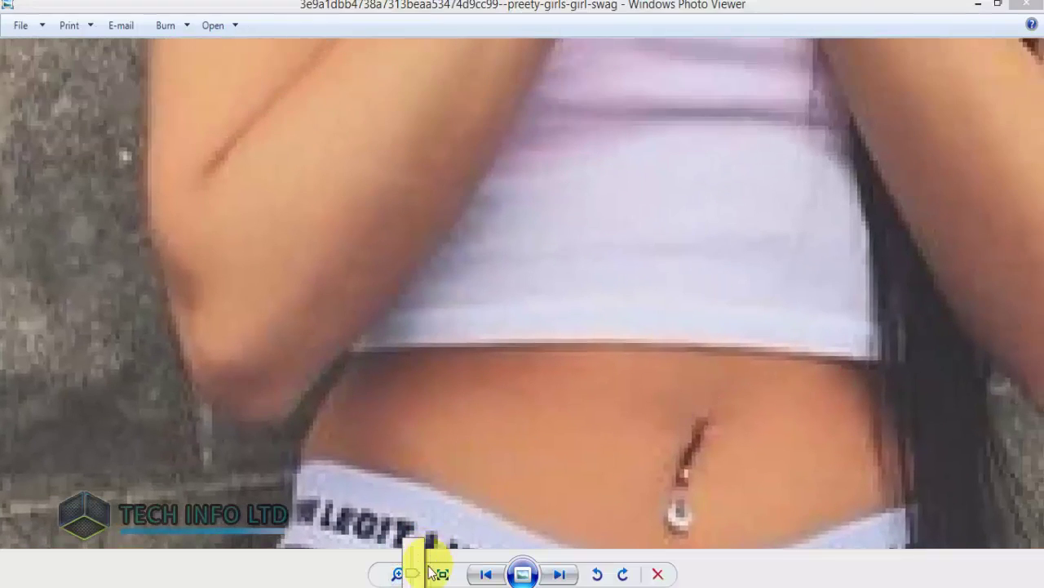
pyautogui.moveTo(413, 526); pyautogui.dragTo(416, 574)
pyautogui.click(485, 300)
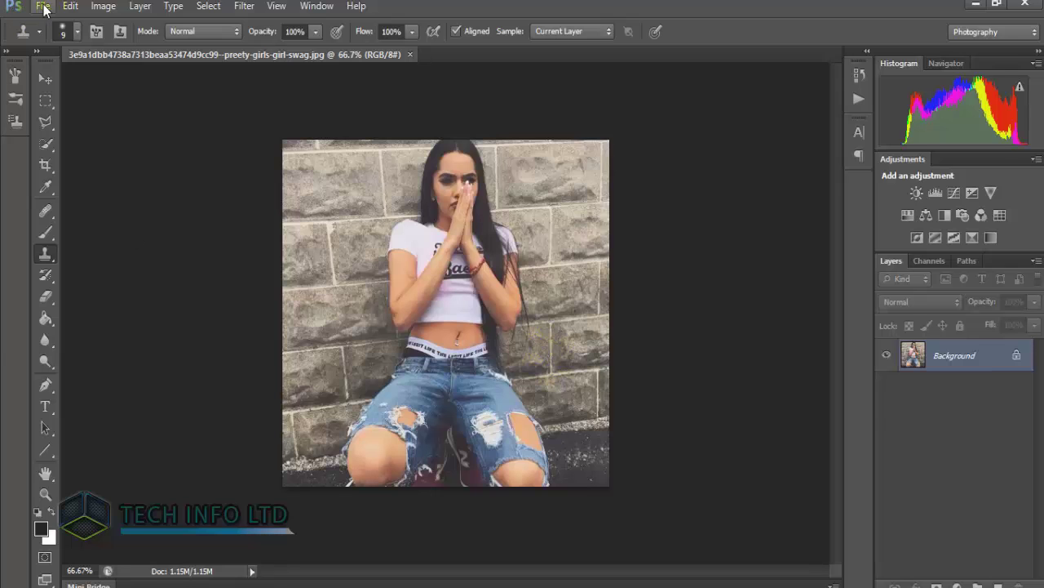
# Bring up the Image Size settings showing 640 × 629 pixels at 72 pixels/inch
pyautogui.click(44, 7)
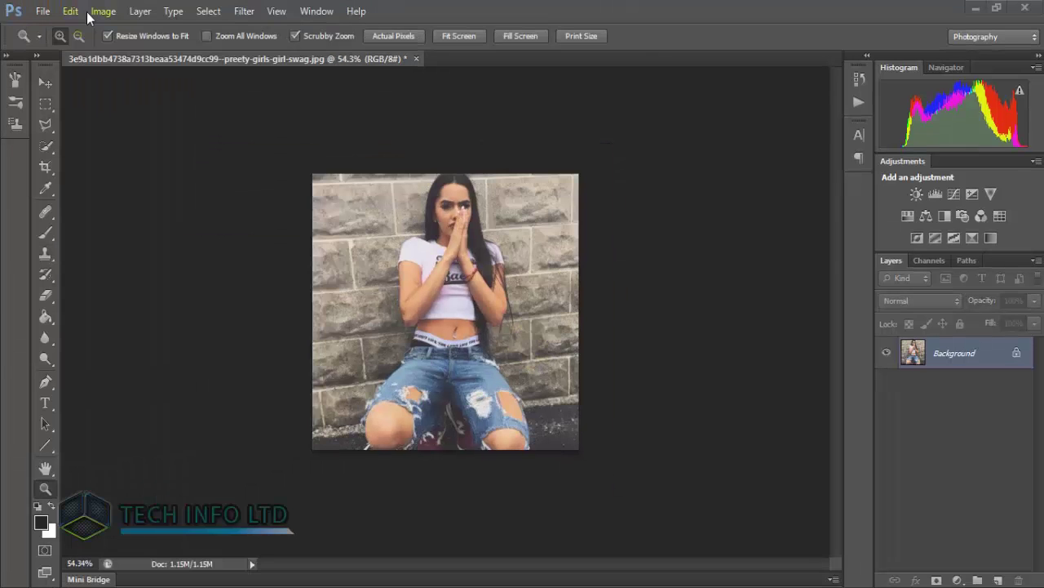
pyautogui.click(96, 13)
pyautogui.moveTo(127, 52)
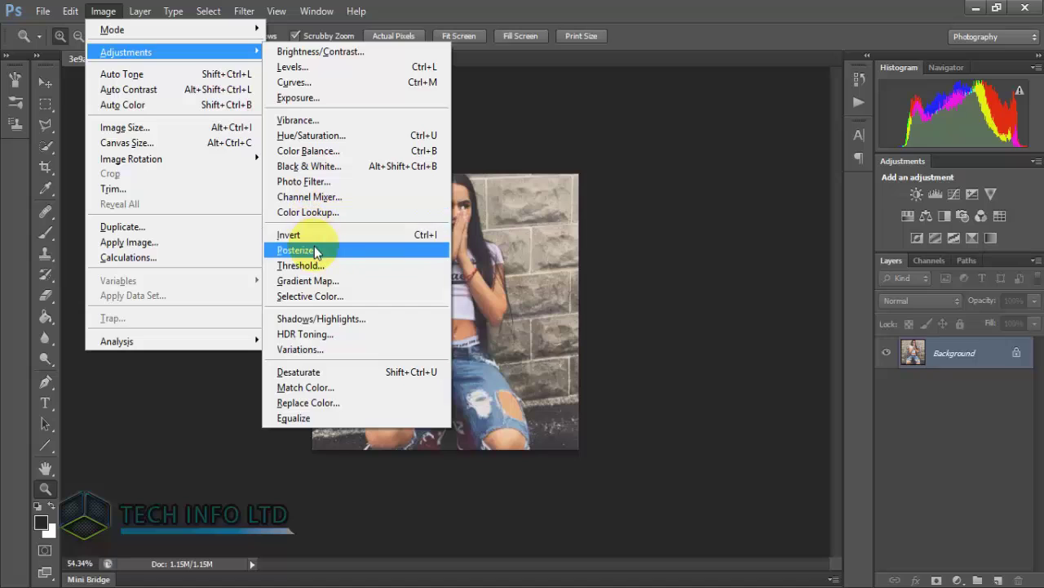
pyautogui.click(159, 129)
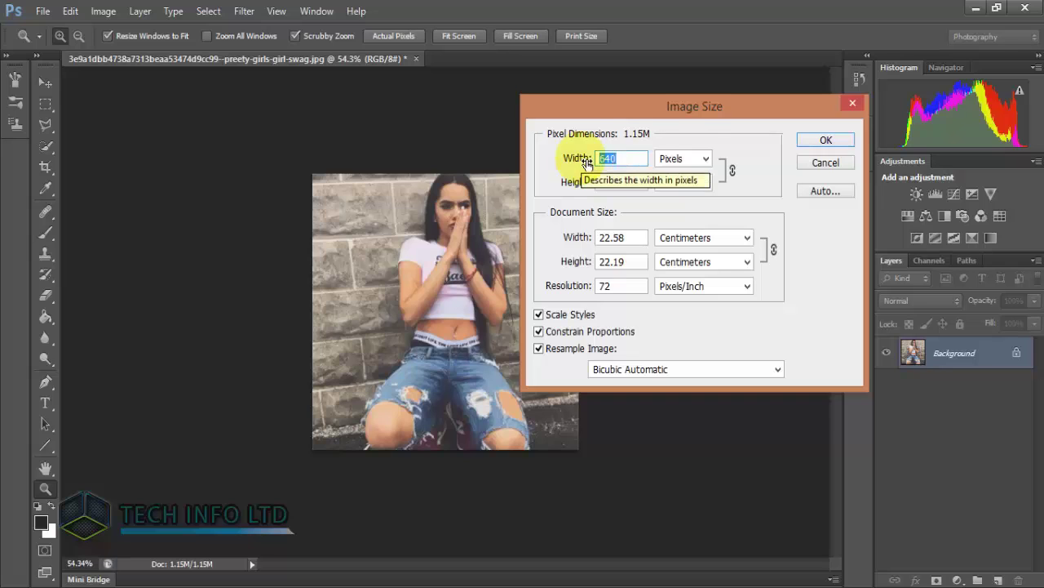
# Resize the image to 3500 pixels wide at 300 pixels/inch using Bicubic resampling
pyautogui.write('5000')
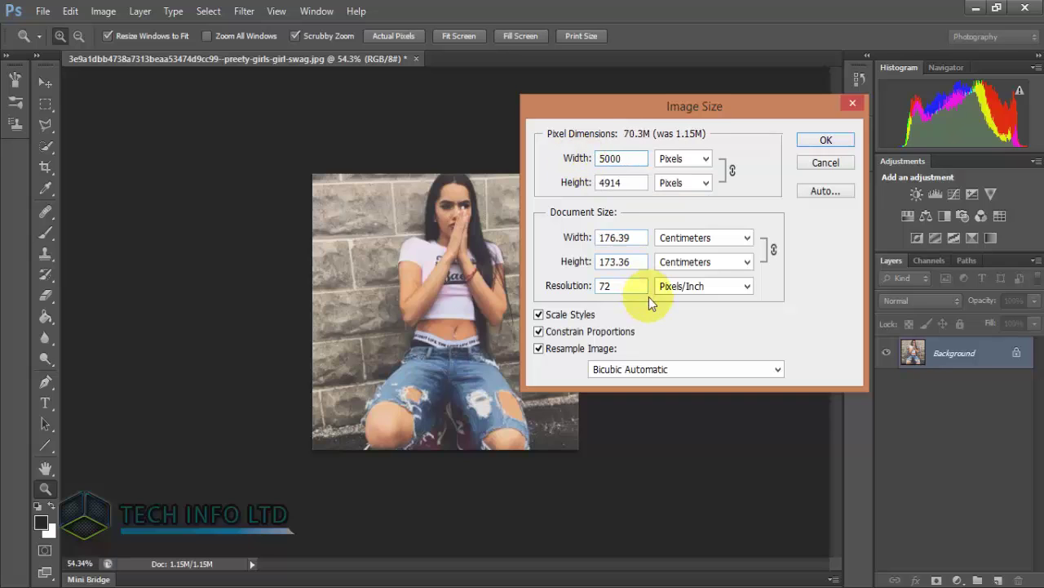
pyautogui.doubleClick(629, 286)
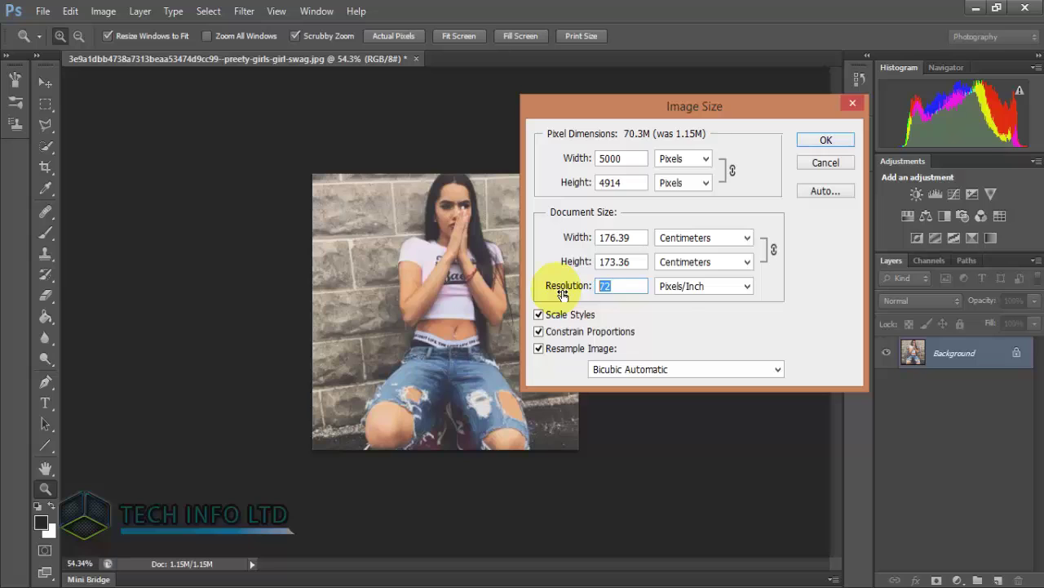
pyautogui.write('300')
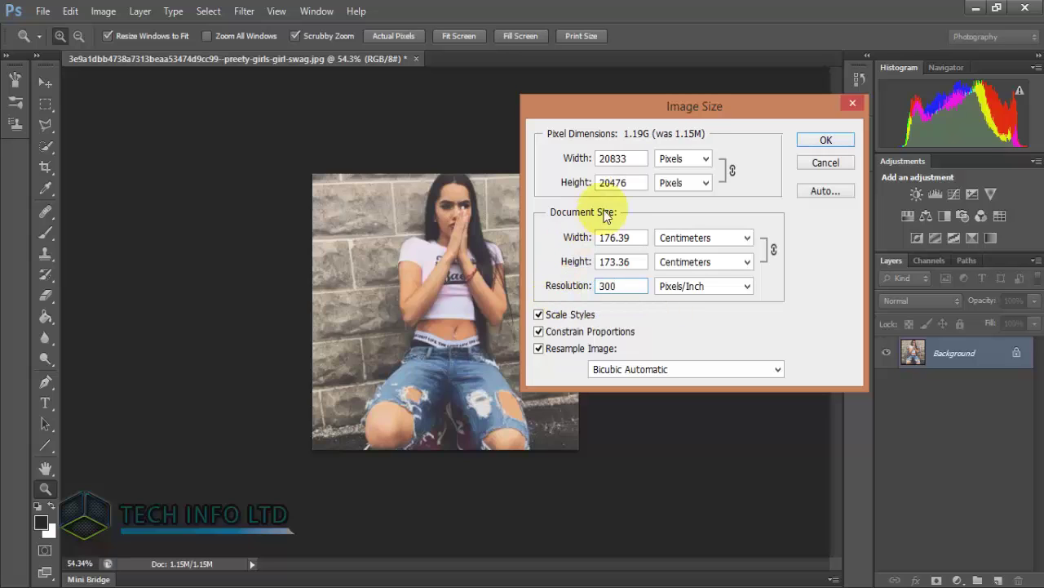
pyautogui.doubleClick(633, 161)
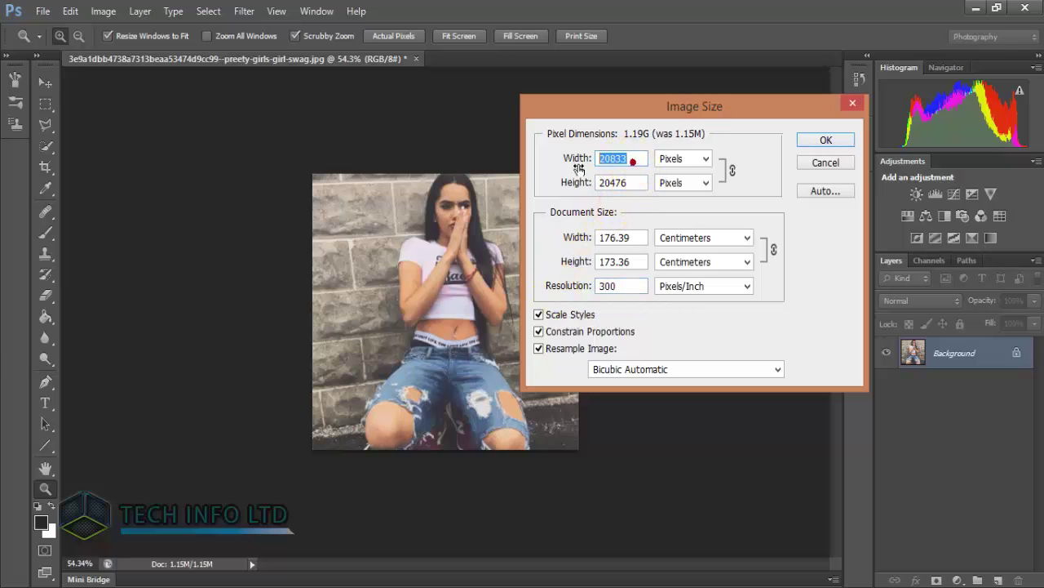
pyautogui.write('3')
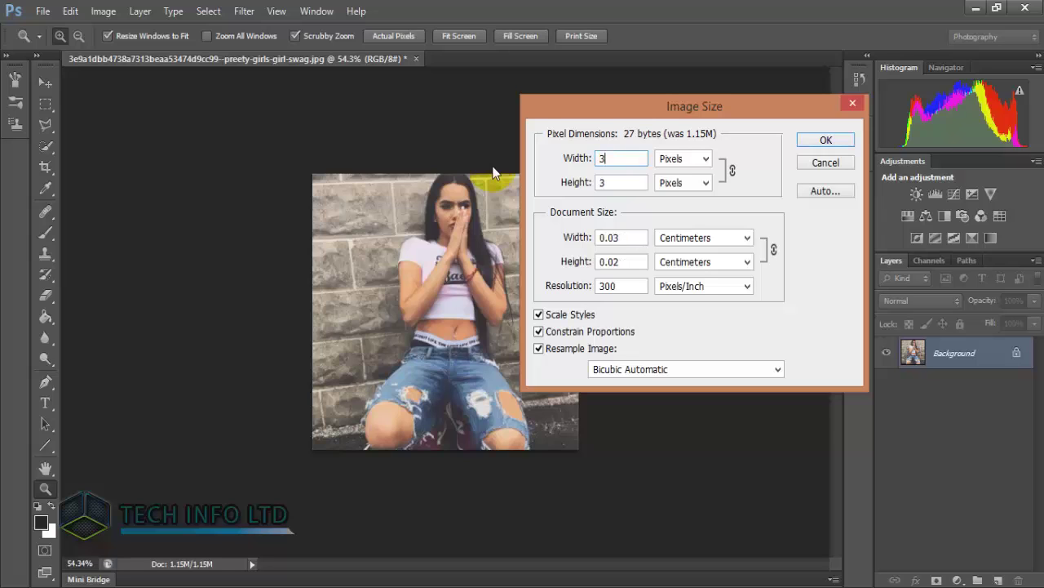
pyautogui.write('500')
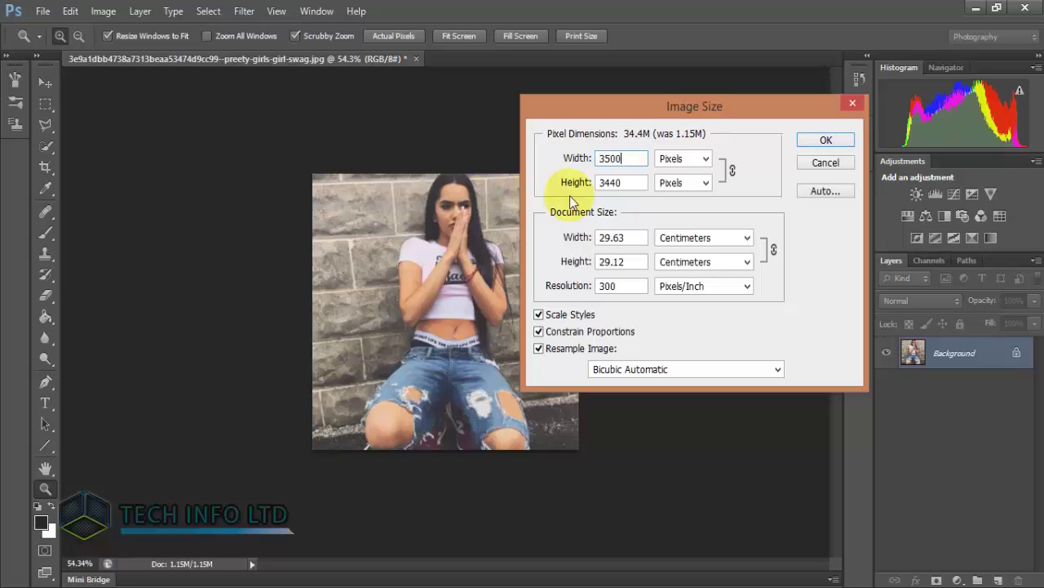
pyautogui.click(641, 372)
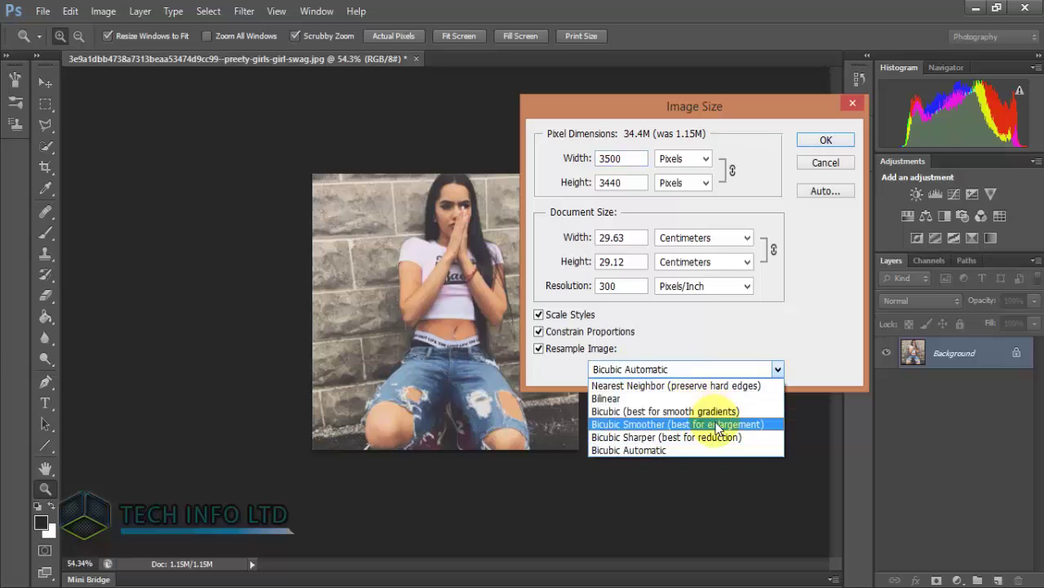
pyautogui.click(717, 424)
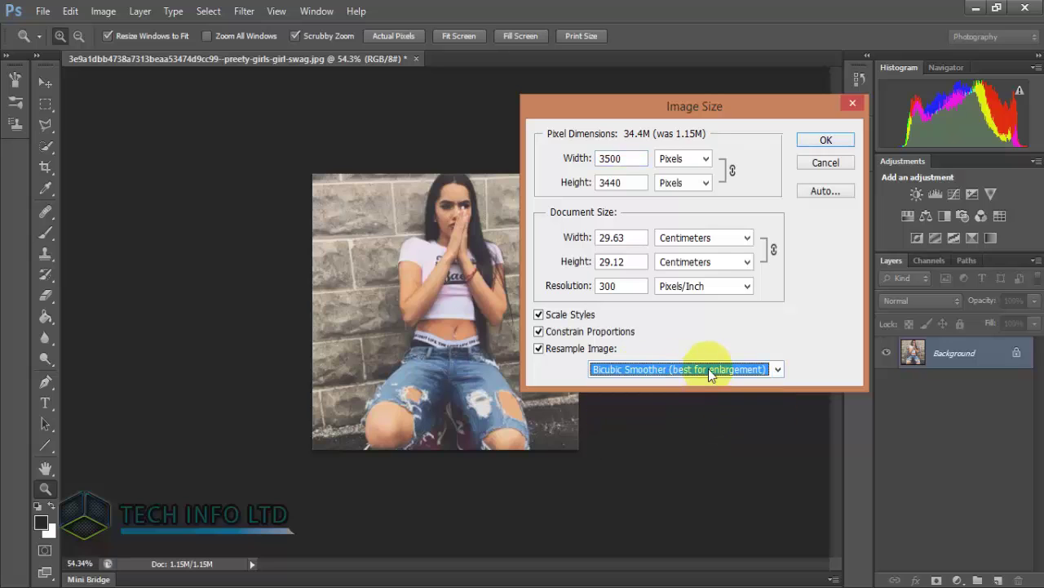
pyautogui.click(708, 369)
pyautogui.click(709, 414)
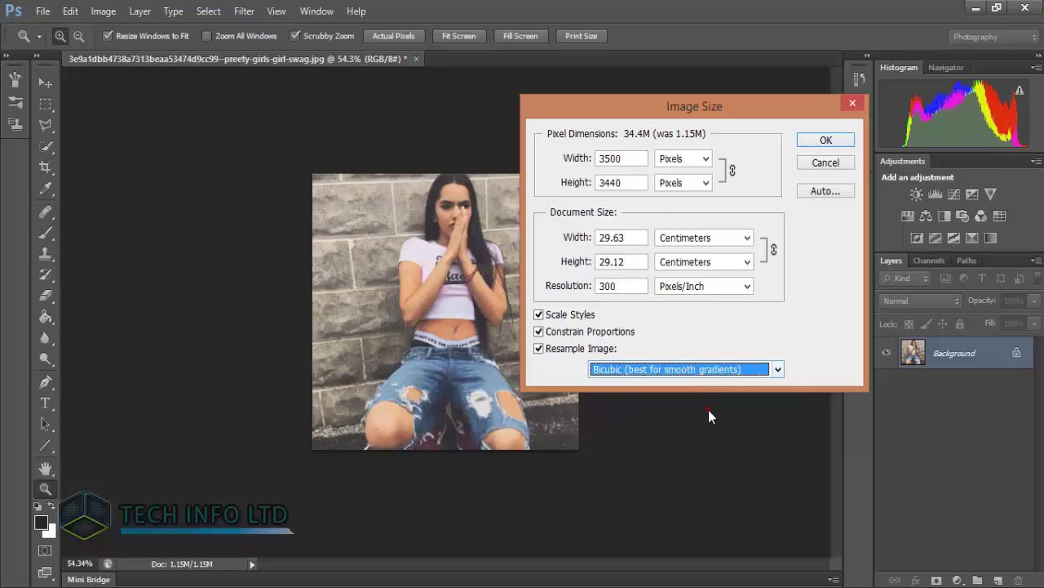
pyautogui.click(825, 142)
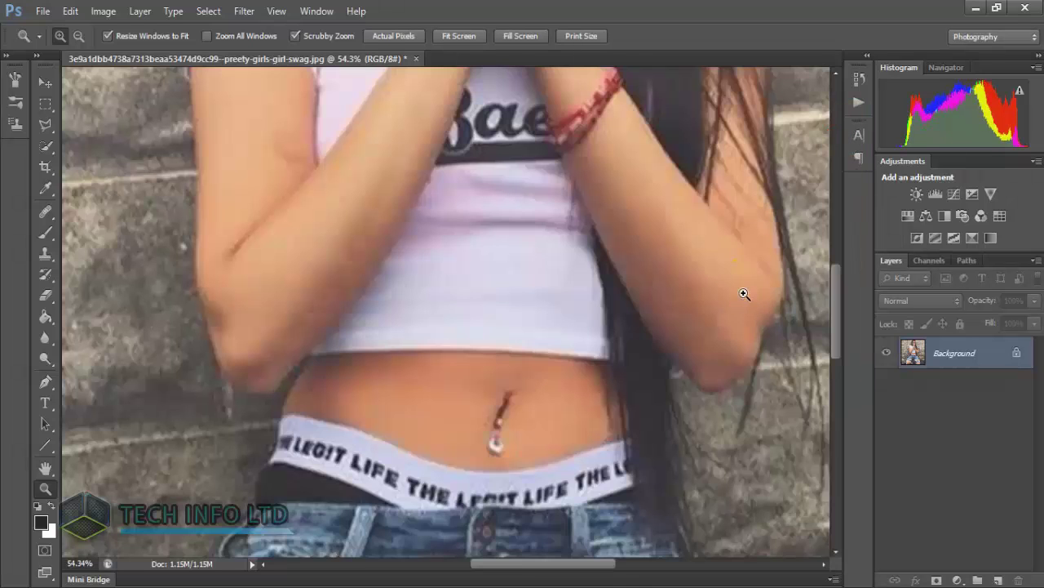
# With the Move tool active, convert the locked Background into Layer 0
pyautogui.click(46, 85)
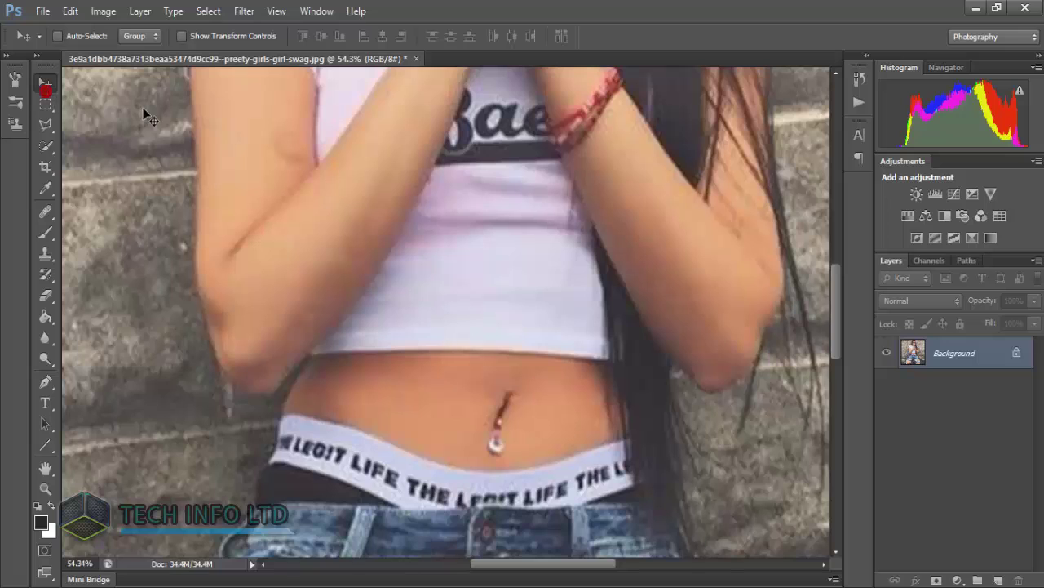
pyautogui.doubleClick(1030, 363)
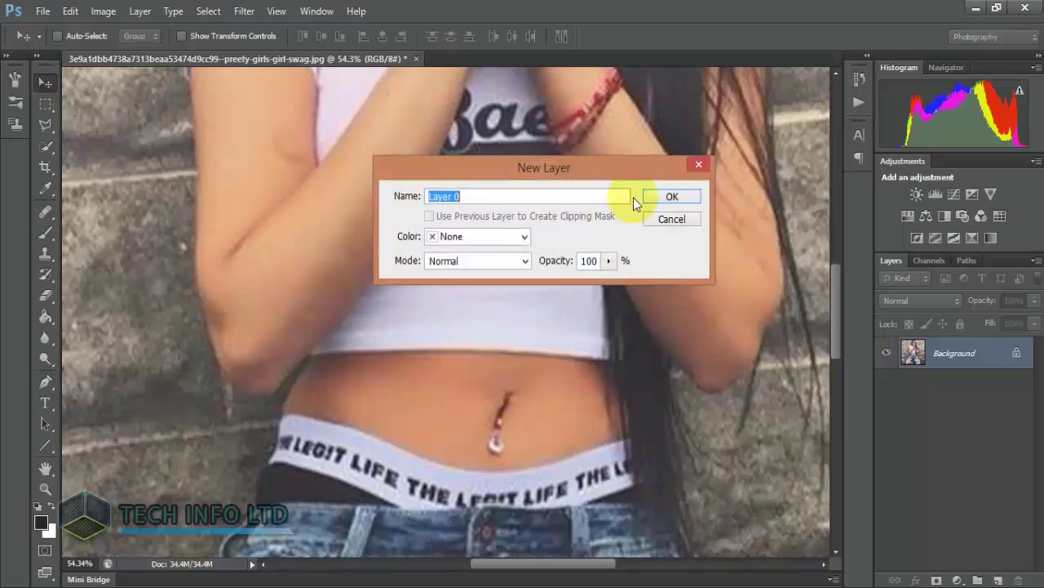
pyautogui.click(670, 196)
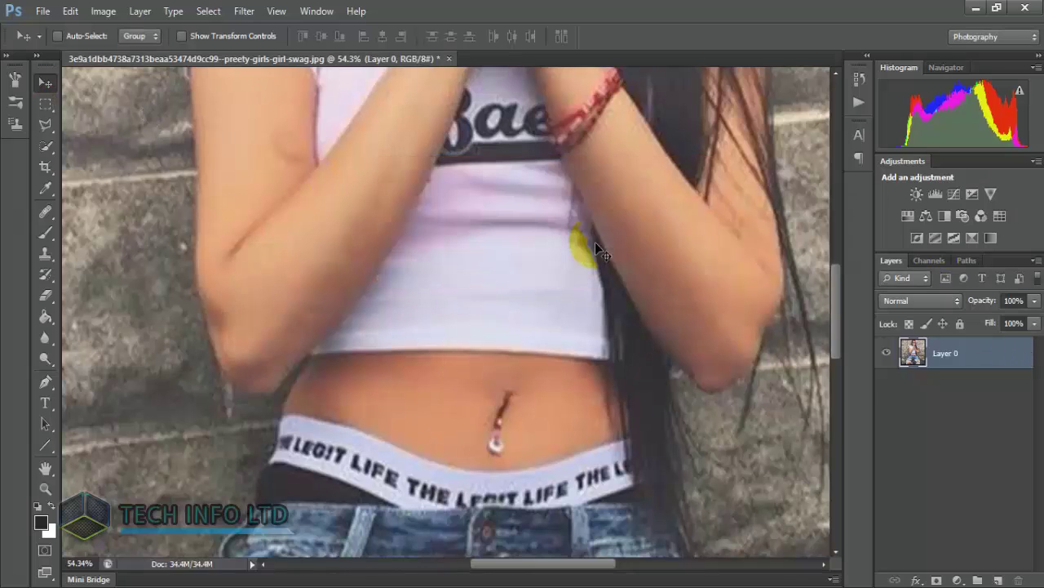
# Scale down and reposition the photo layer with Free Transform
pyautogui.hotkey('ctrl', 't')
pyautogui.moveTo(226, 154)
pyautogui.mouseDown()
pyautogui.moveTo(376, 448)
pyautogui.moveTo(467, 405)
pyautogui.mouseUp()
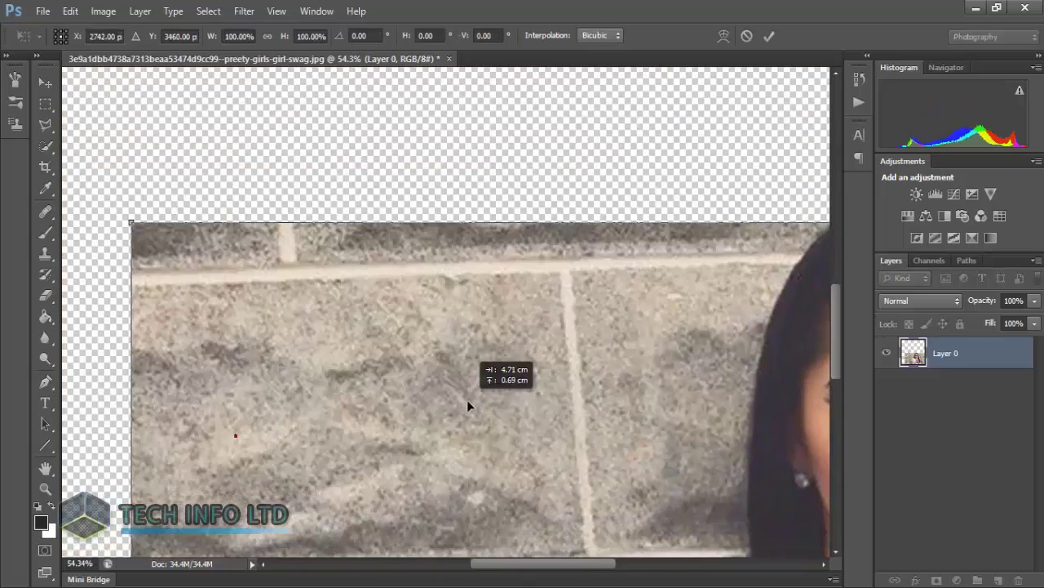
pyautogui.moveTo(131, 223); pyautogui.dragTo(826, 510)
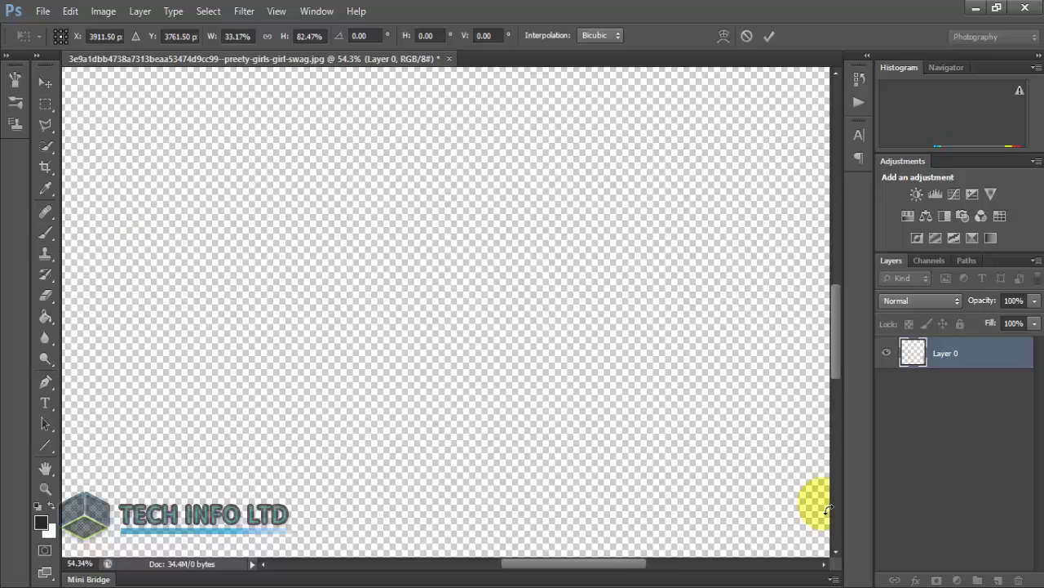
pyautogui.moveTo(612, 564); pyautogui.dragTo(956, 574)
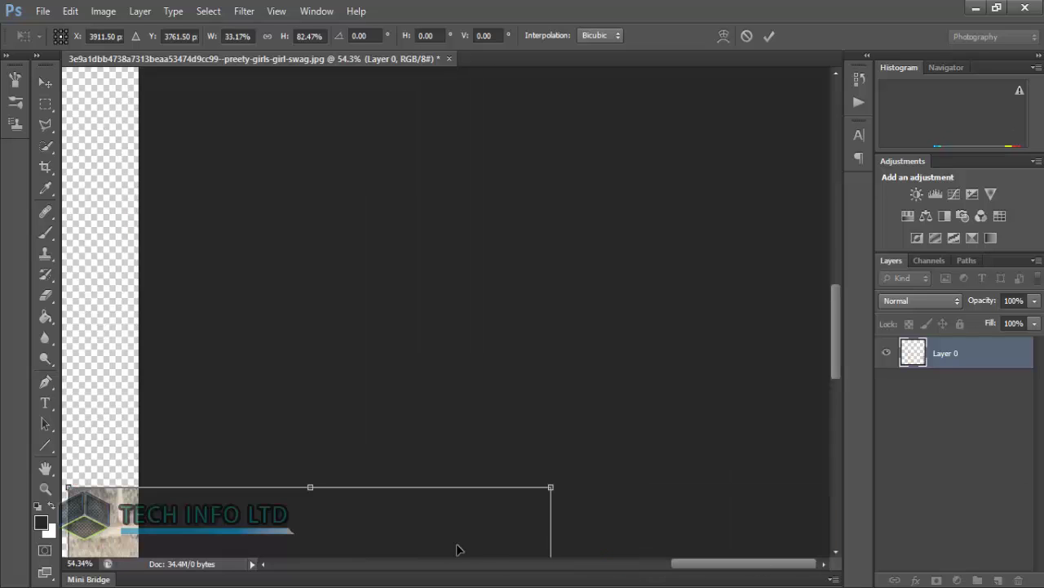
pyautogui.moveTo(457, 550)
pyautogui.mouseDown()
pyautogui.moveTo(127, 226)
pyautogui.moveTo(372, 199)
pyautogui.mouseUp()
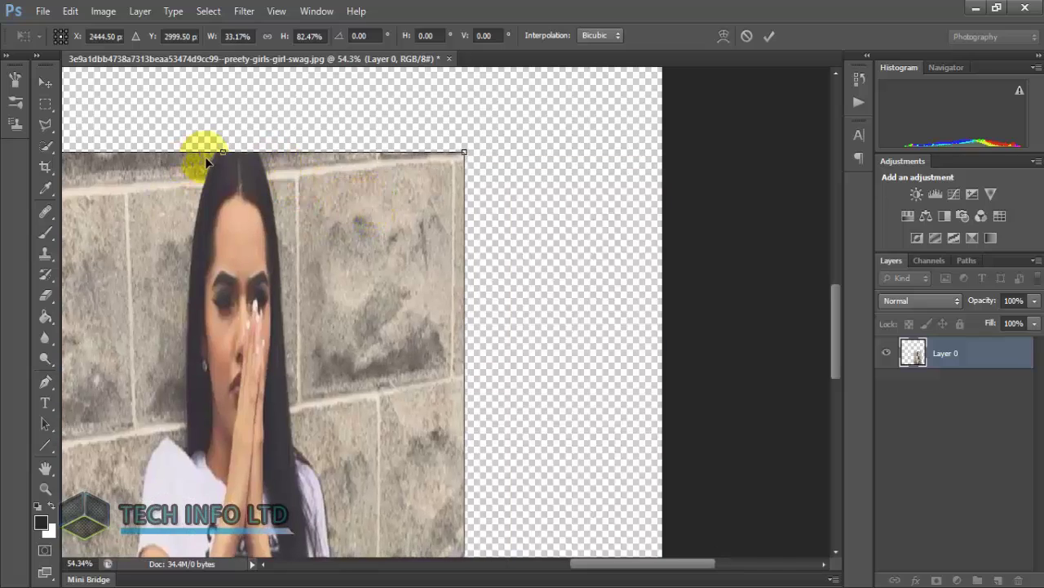
pyautogui.moveTo(235, 164); pyautogui.dragTo(611, 419)
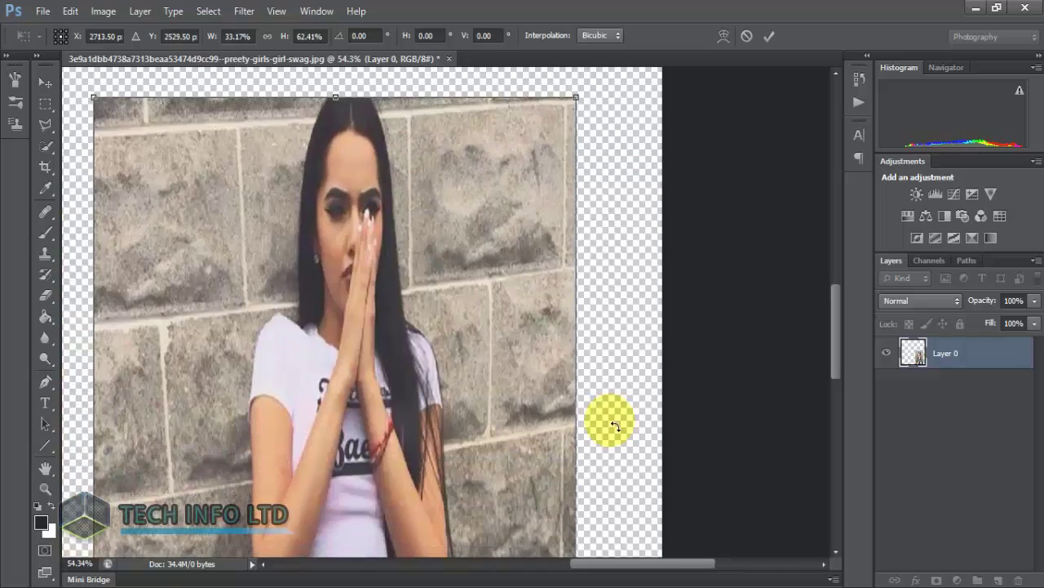
pyautogui.moveTo(692, 564)
pyautogui.mouseDown()
pyautogui.moveTo(543, 576)
pyautogui.moveTo(658, 575)
pyautogui.mouseUp()
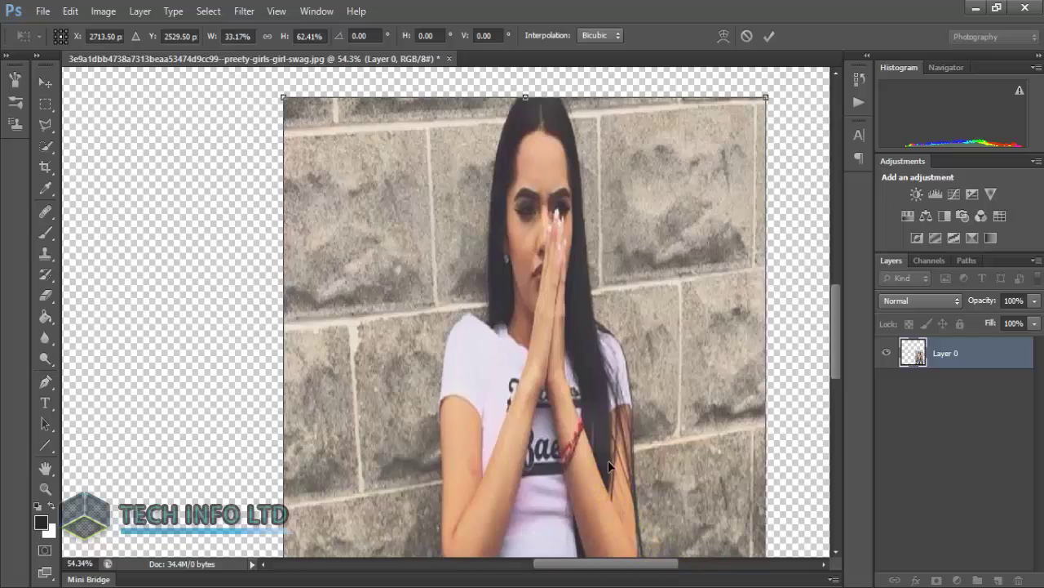
pyautogui.moveTo(608, 460); pyautogui.dragTo(434, 371)
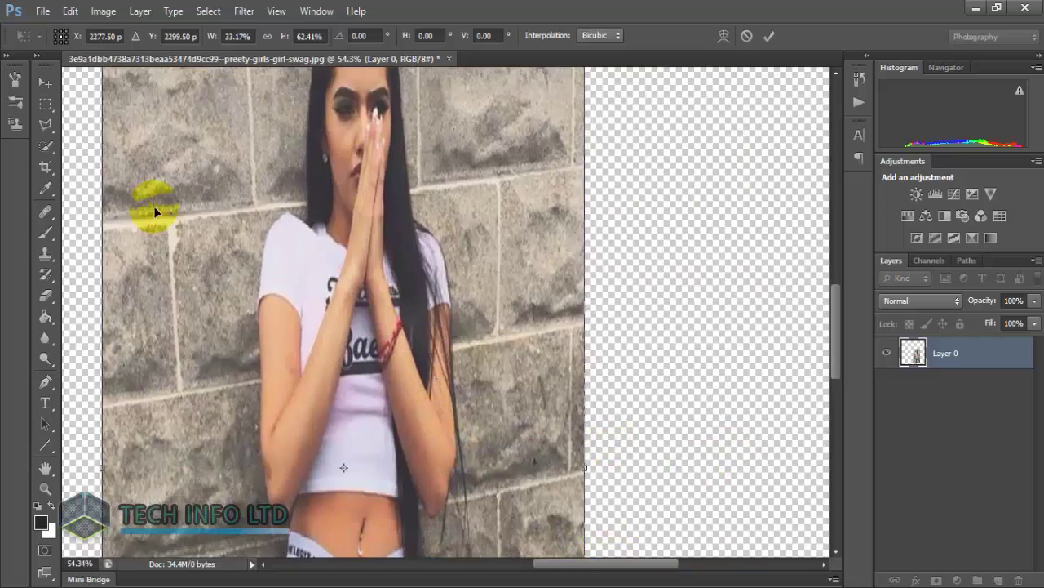
# Fine-tune the photo's edges so it spans the canvas height, then commit the transform
pyautogui.moveTo(193, 143); pyautogui.dragTo(245, 262)
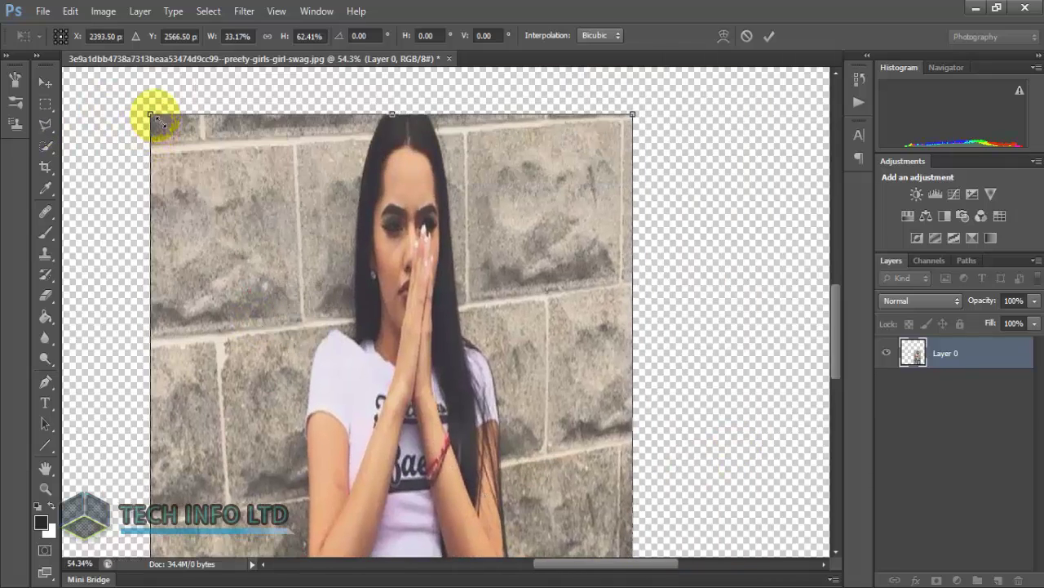
pyautogui.moveTo(155, 118); pyautogui.dragTo(152, 342)
pyautogui.moveTo(342, 495); pyautogui.dragTo(373, 159)
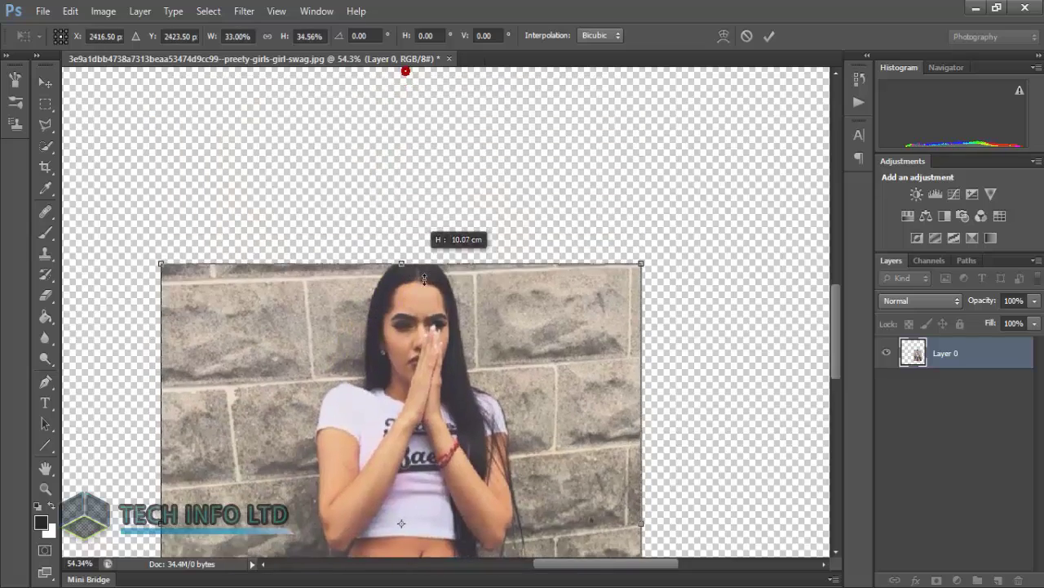
pyautogui.moveTo(402, 74); pyautogui.dragTo(427, 350)
pyautogui.moveTo(415, 393); pyautogui.dragTo(416, 163)
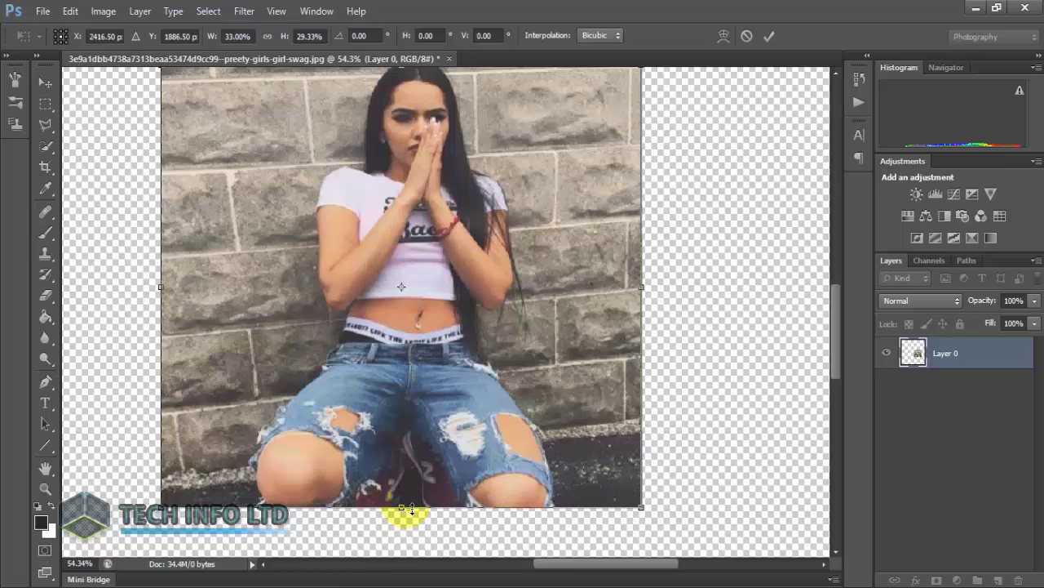
pyautogui.moveTo(402, 507); pyautogui.dragTo(411, 561)
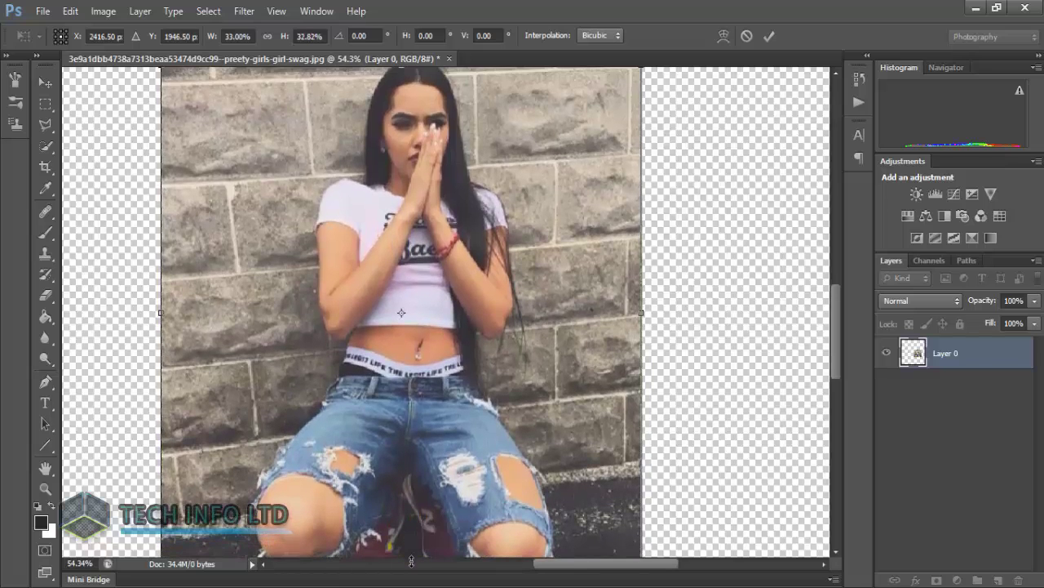
pyautogui.moveTo(655, 312); pyautogui.dragTo(644, 313)
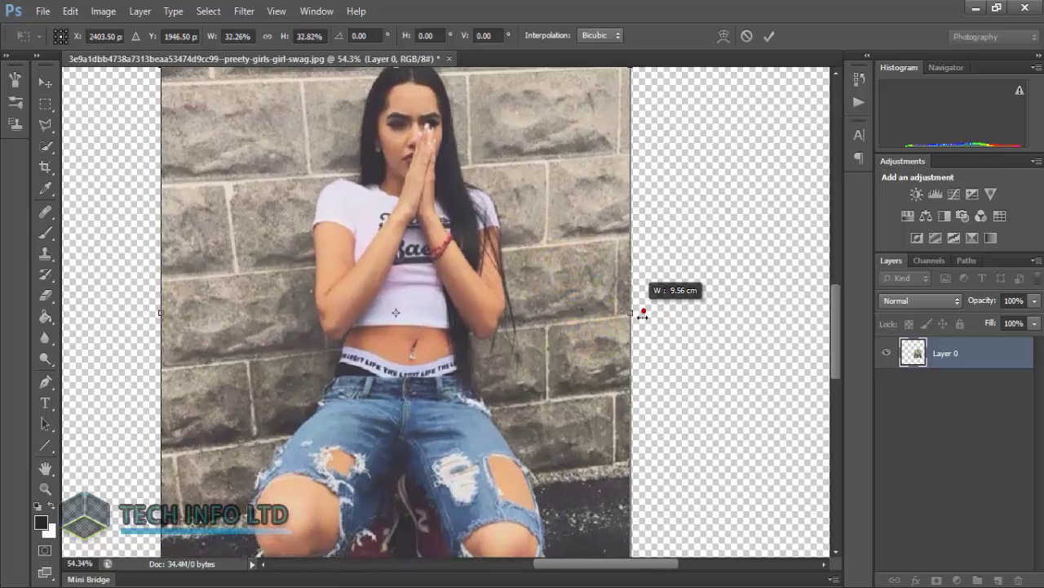
pyautogui.press('Return')
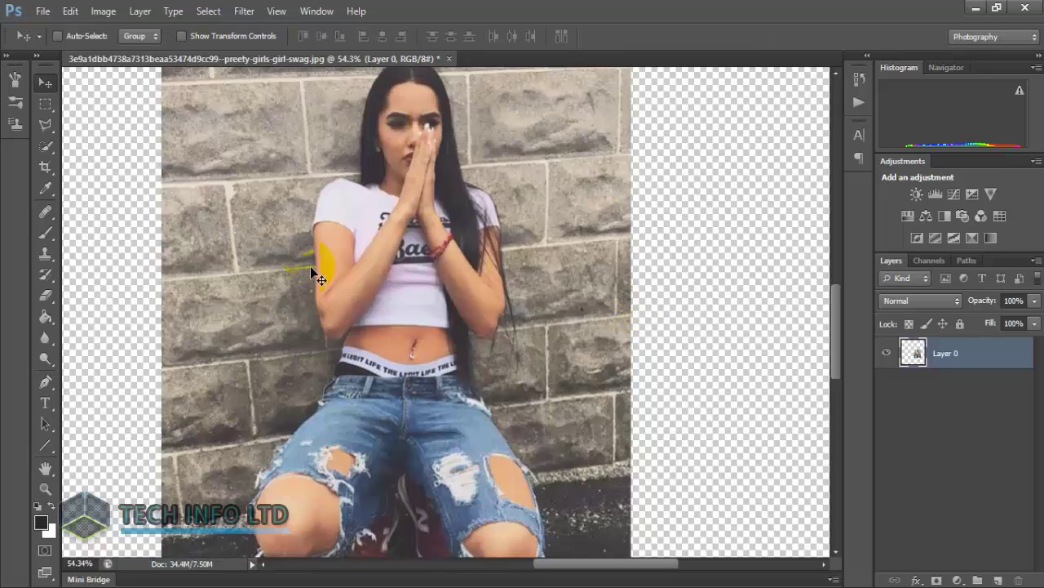
# Apply a Gaussian Blur with a 0.6-pixel radius to Layer 0
pyautogui.click(243, 11)
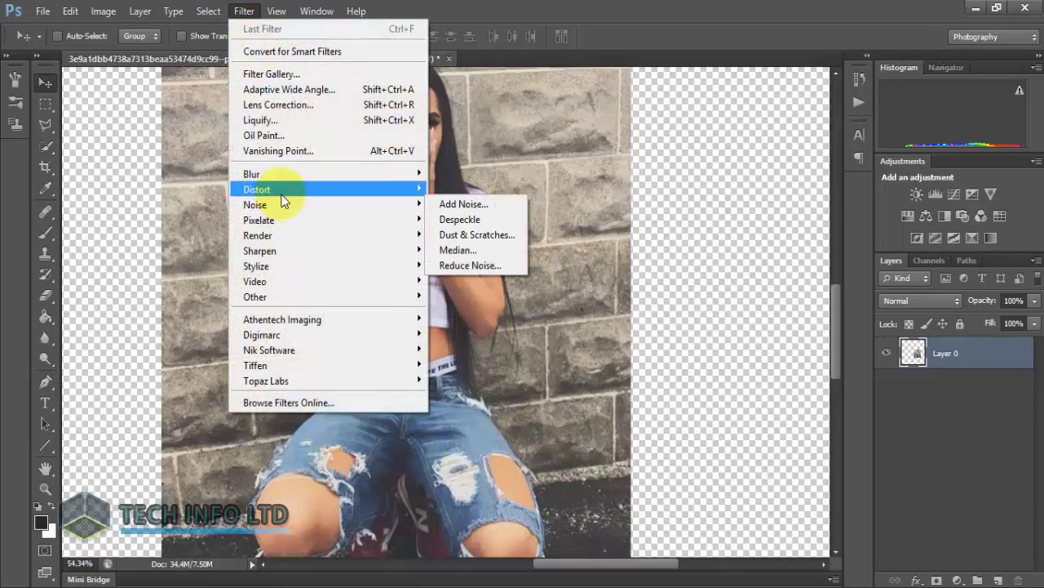
pyautogui.moveTo(326, 174)
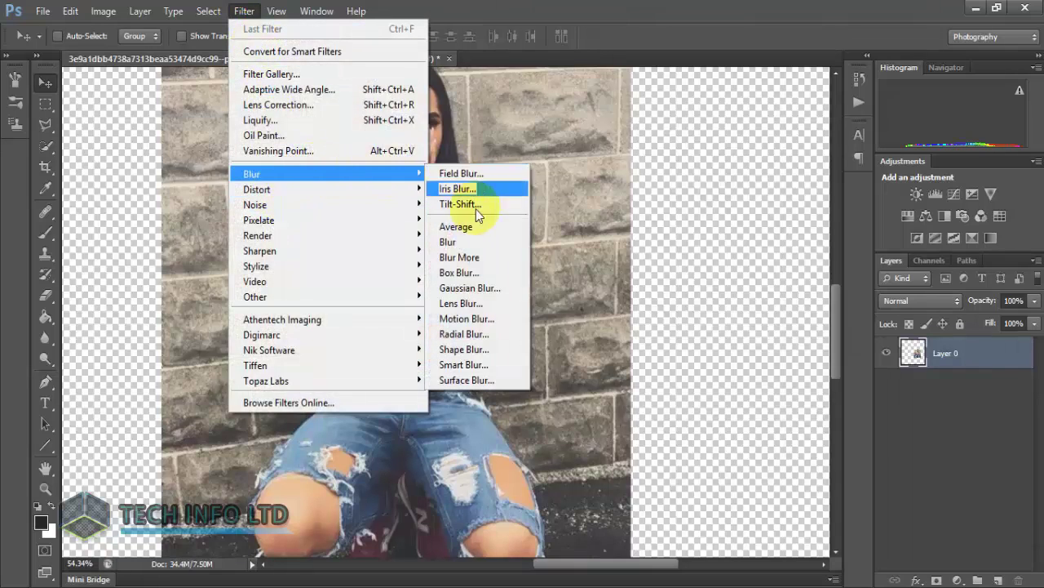
pyautogui.click(480, 288)
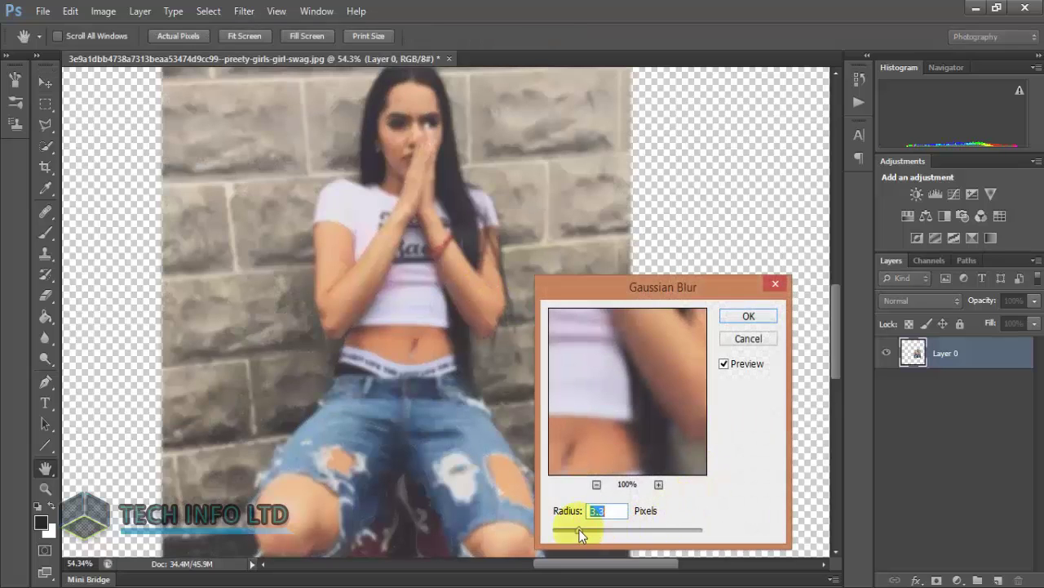
pyautogui.moveTo(579, 529); pyautogui.dragTo(556, 532)
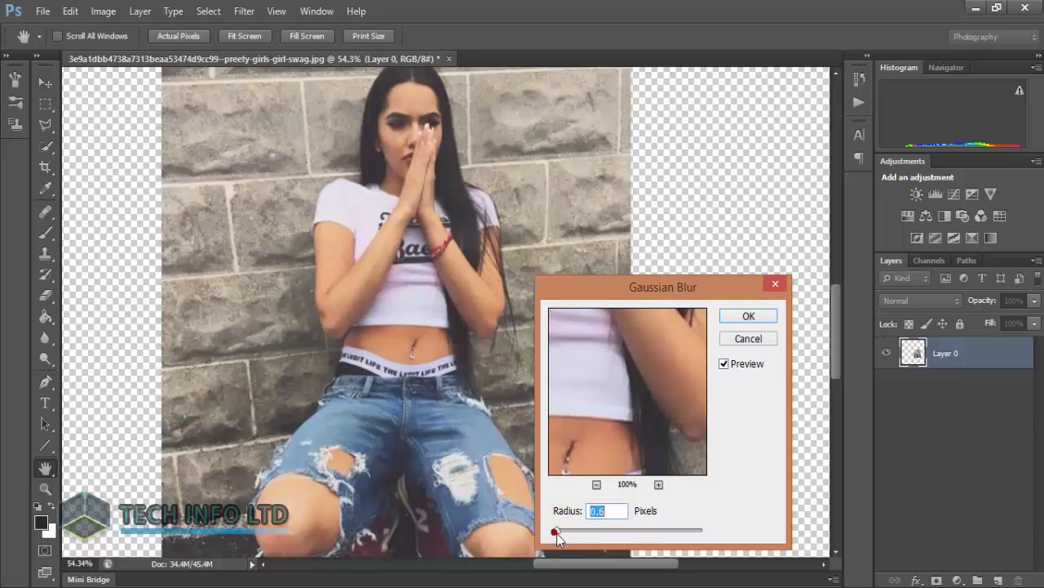
pyautogui.click(745, 318)
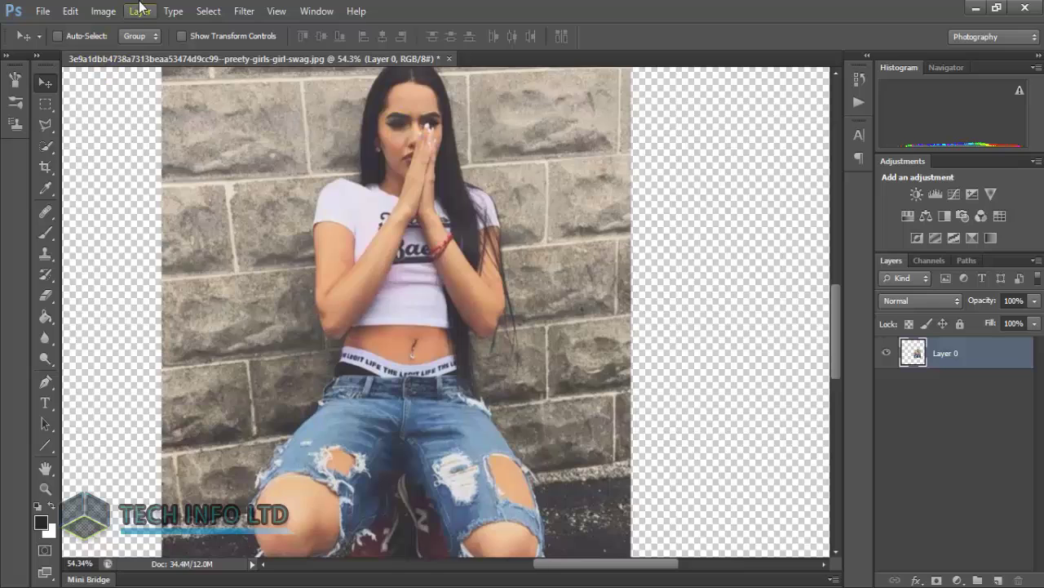
# Run Reduce Noise on Layer 0 with Strength, Reduce Color Noise and Sharpen Details all at 0
pyautogui.click(243, 11)
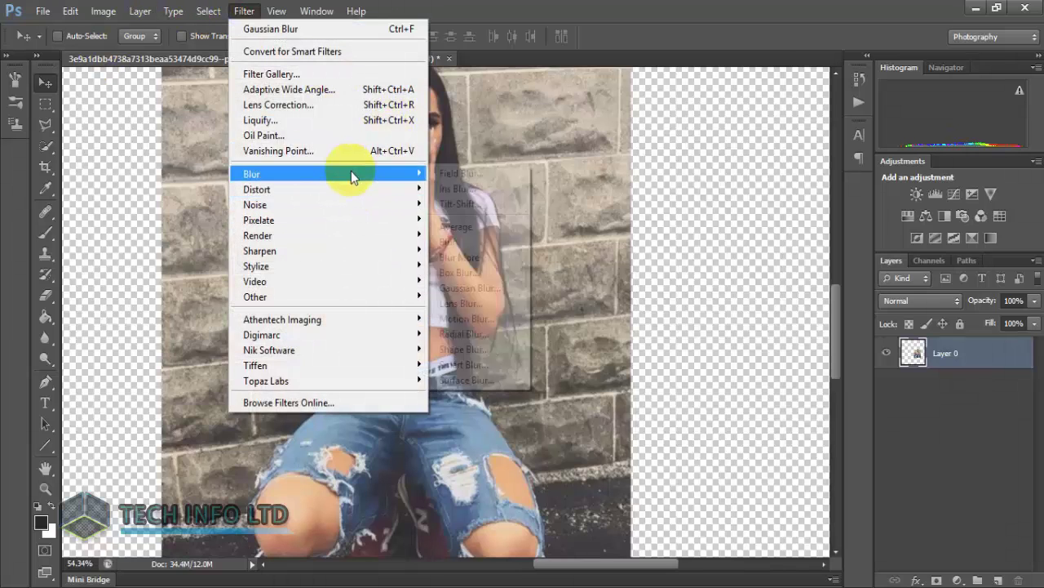
pyautogui.moveTo(327, 204)
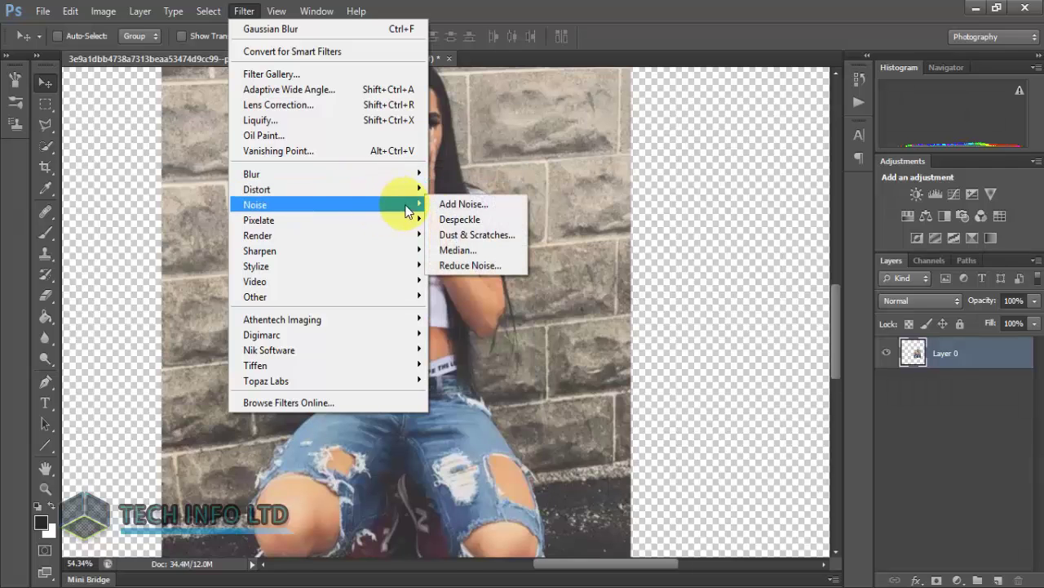
pyautogui.click(470, 265)
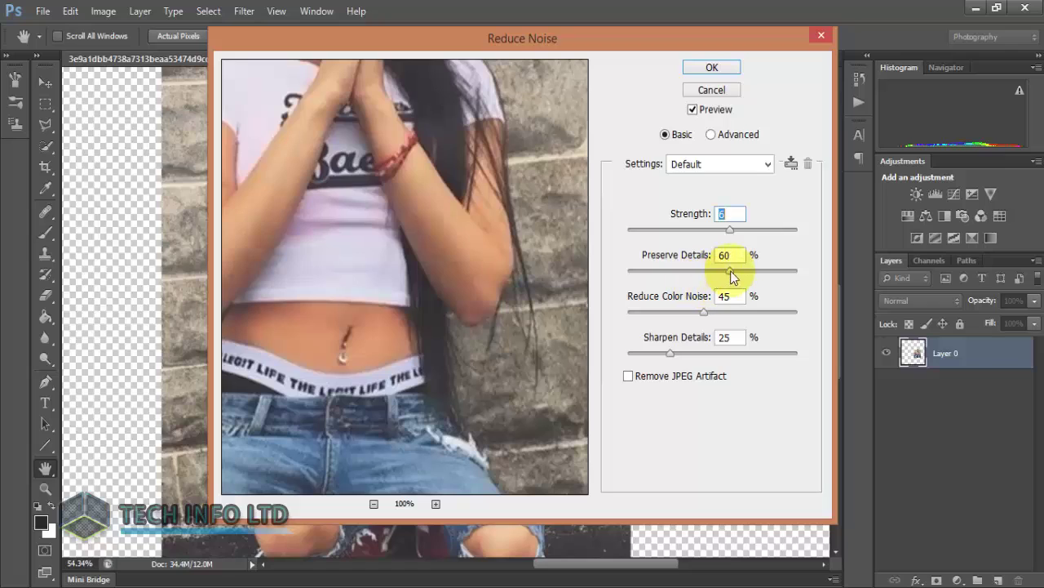
pyautogui.click(727, 235)
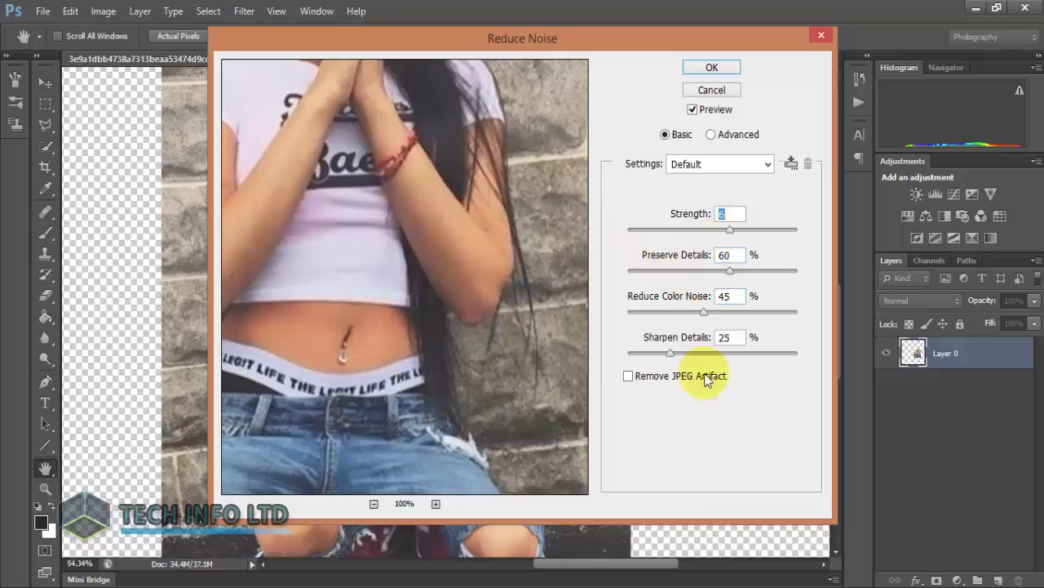
pyautogui.moveTo(705, 313); pyautogui.dragTo(583, 315)
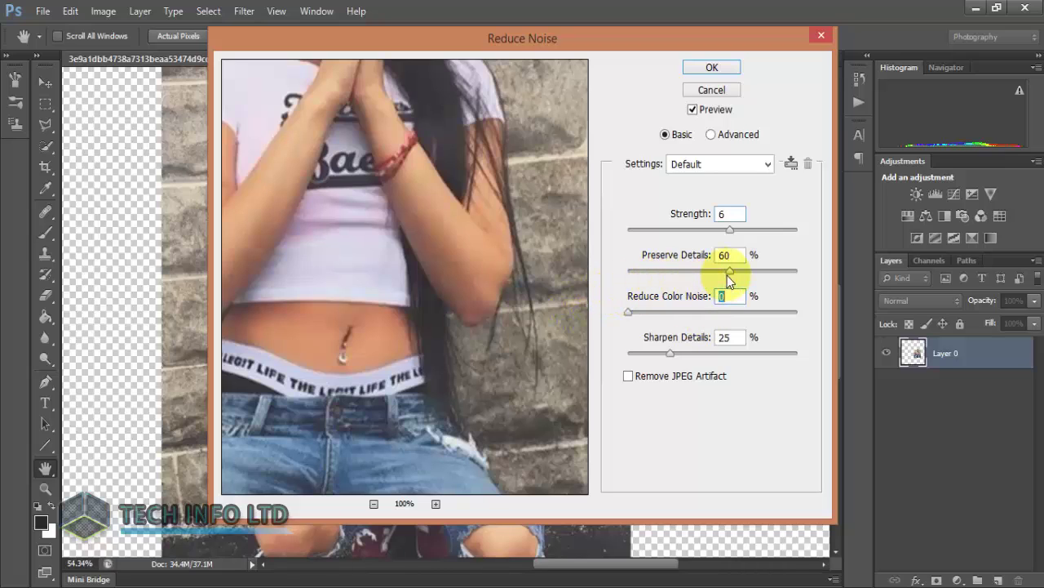
pyautogui.moveTo(731, 229); pyautogui.dragTo(584, 252)
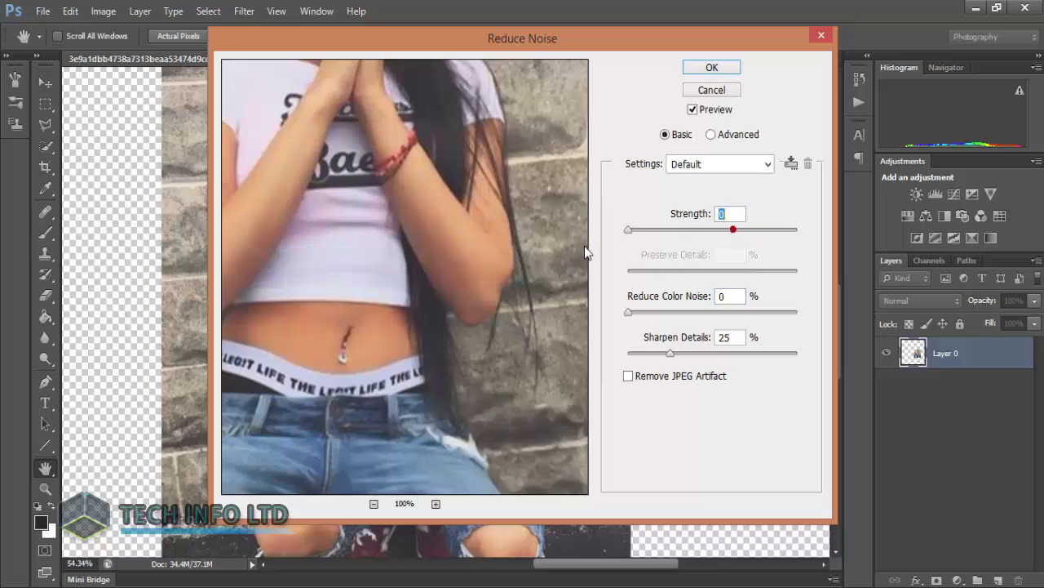
pyautogui.moveTo(670, 353); pyautogui.dragTo(581, 350)
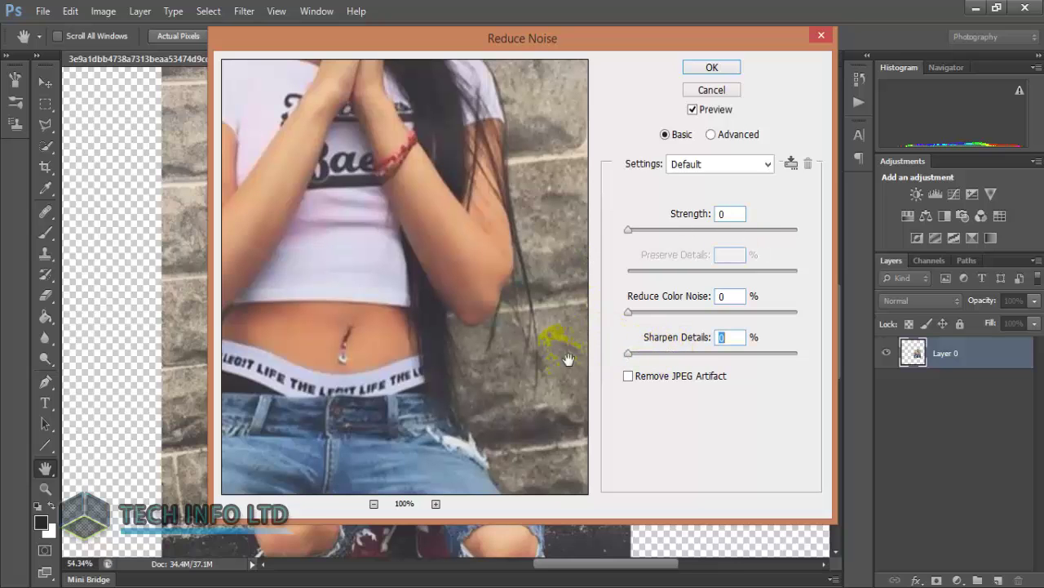
pyautogui.click(711, 71)
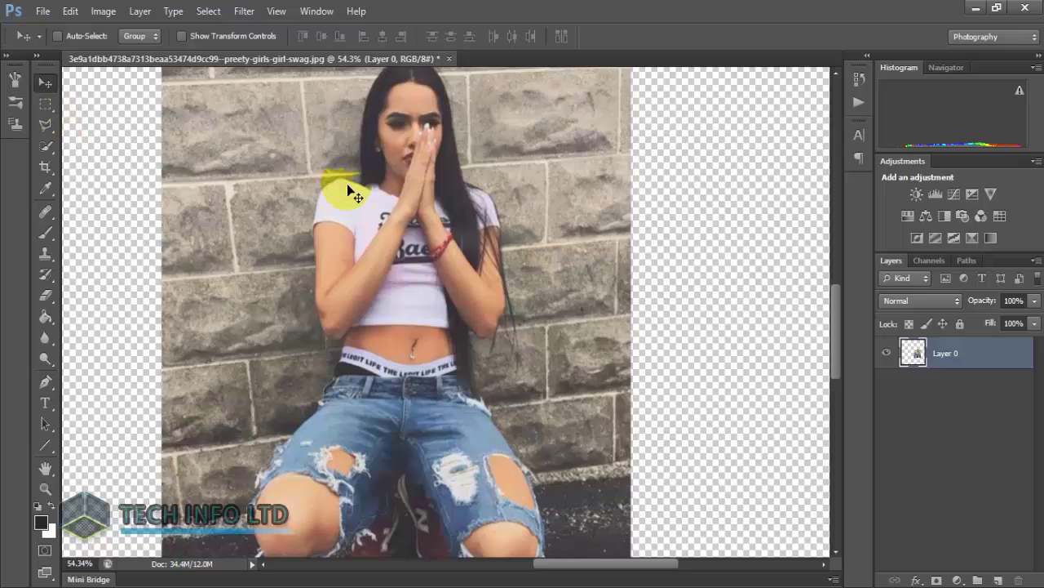
pyautogui.click(45, 488)
pyautogui.click(339, 274)
pyautogui.click(338, 275)
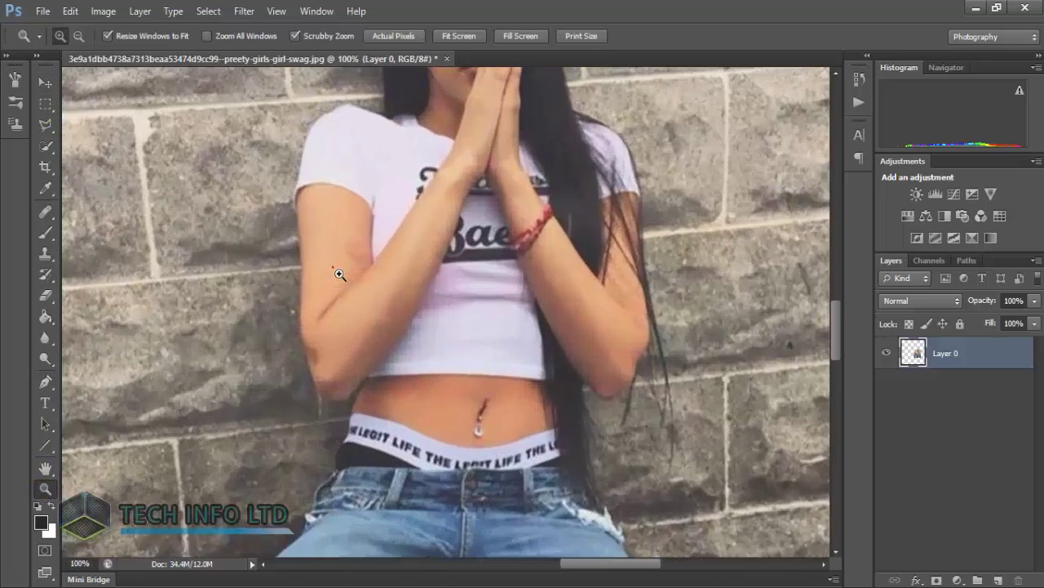
pyautogui.click(333, 268)
pyautogui.click(333, 267)
pyautogui.rightClick(333, 268)
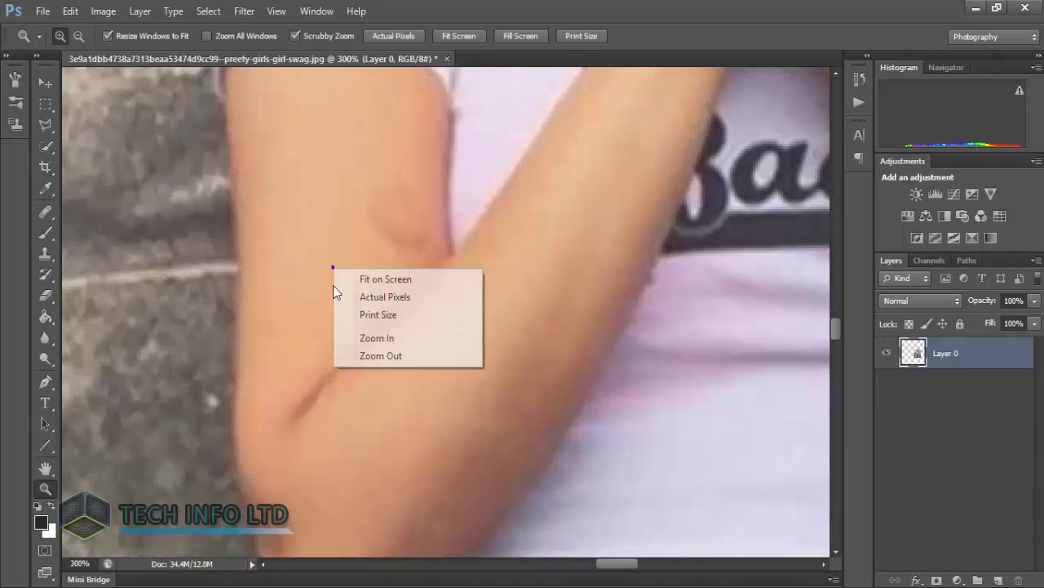
pyautogui.click(380, 357)
pyautogui.rightClick(373, 233)
pyautogui.click(411, 326)
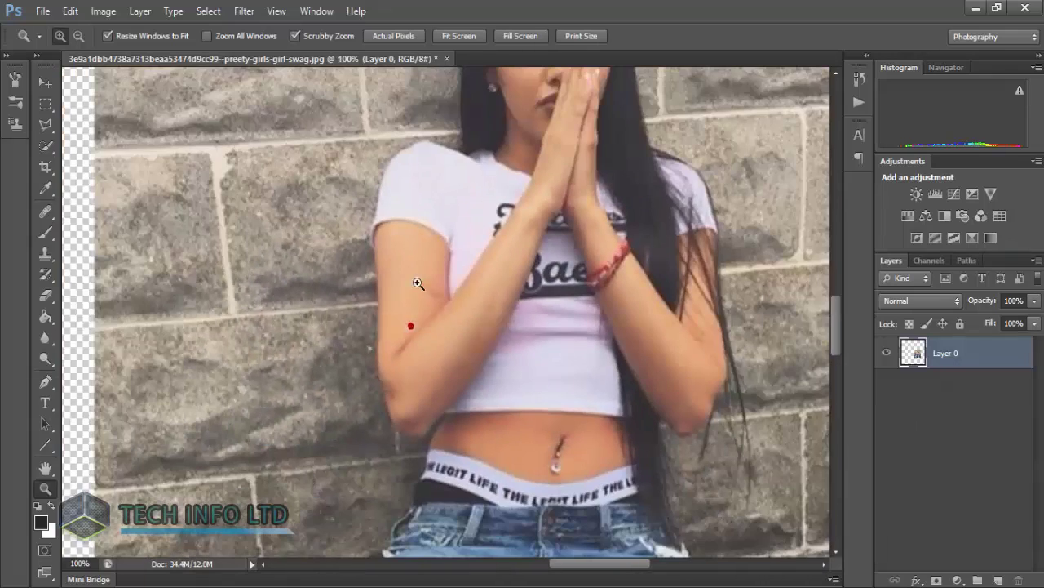
pyautogui.rightClick(411, 277)
pyautogui.click(440, 365)
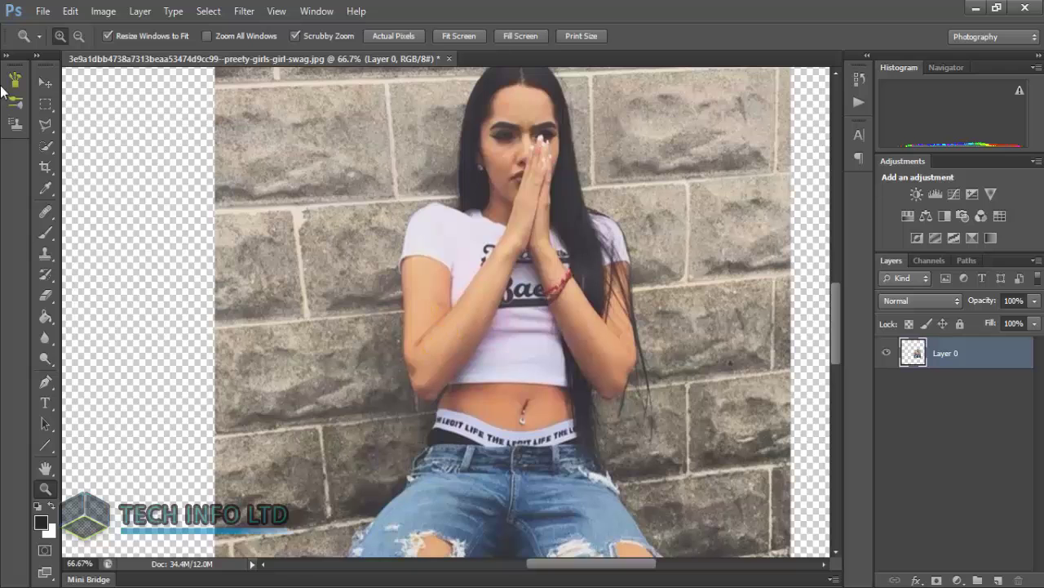
pyautogui.click(42, 11)
pyautogui.click(58, 29)
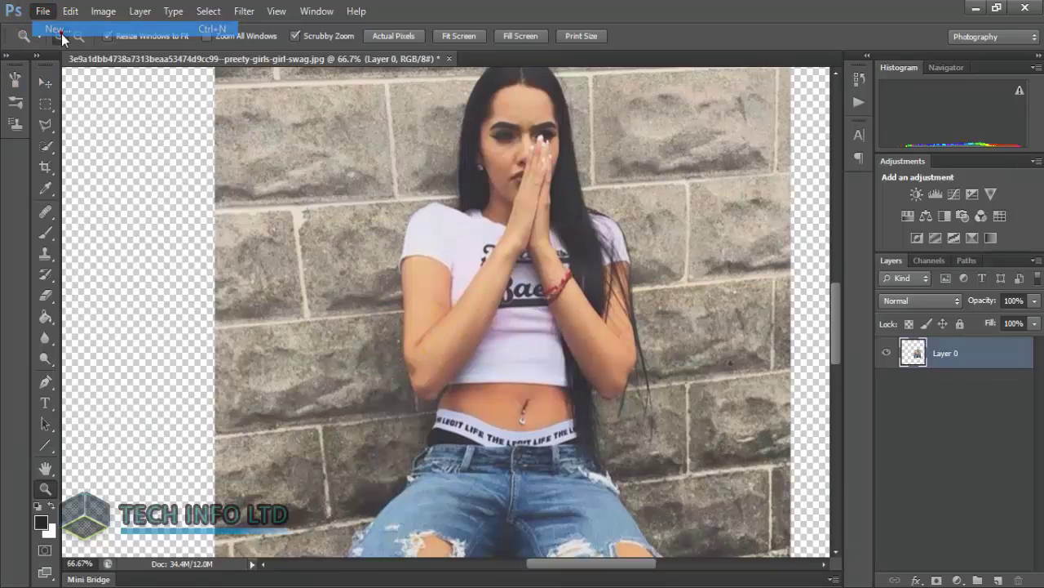
pyautogui.click(940, 198)
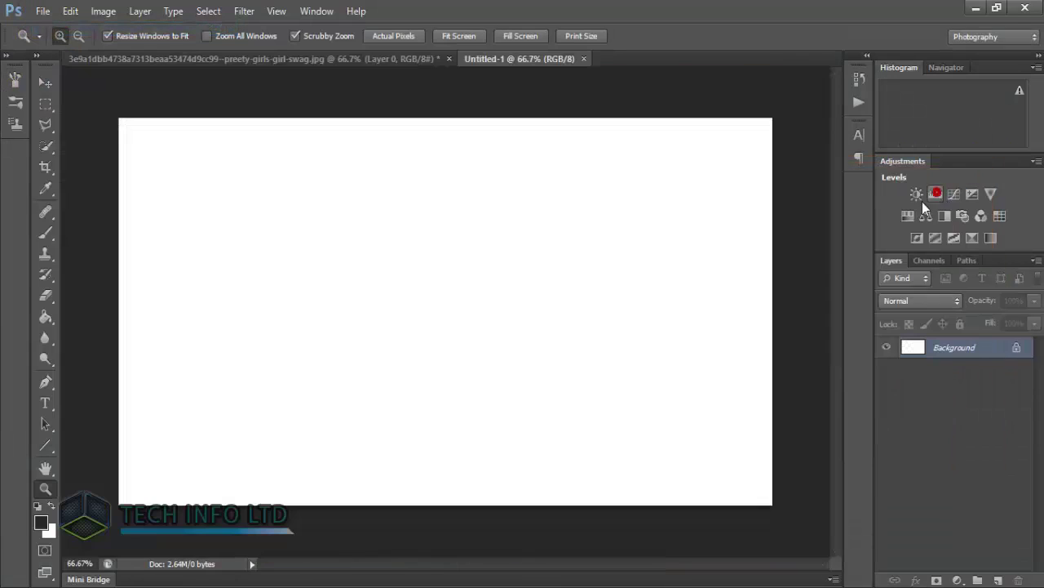
pyautogui.click(588, 62)
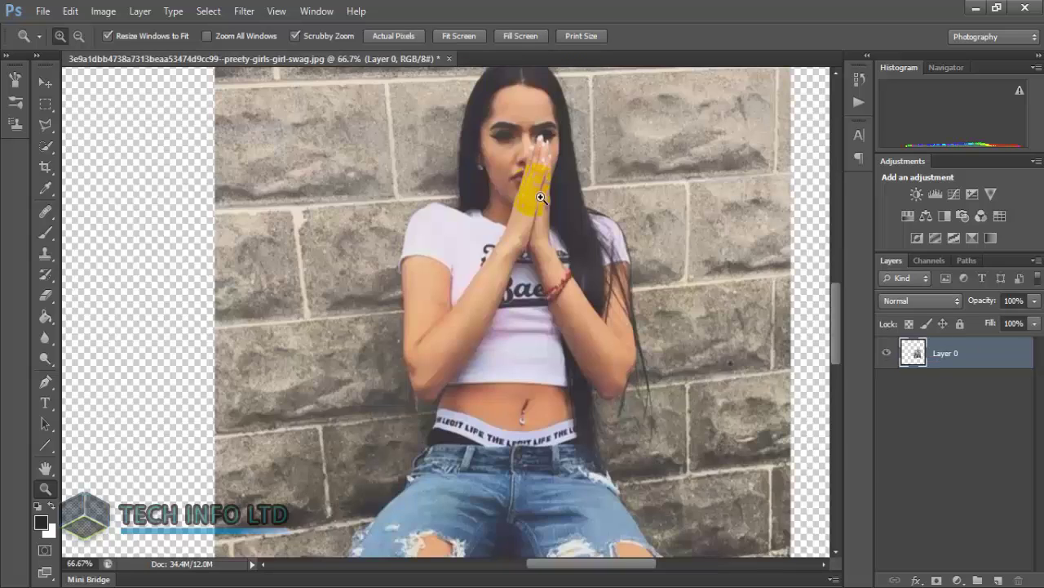
pyautogui.hotkey('ctrl', 't')
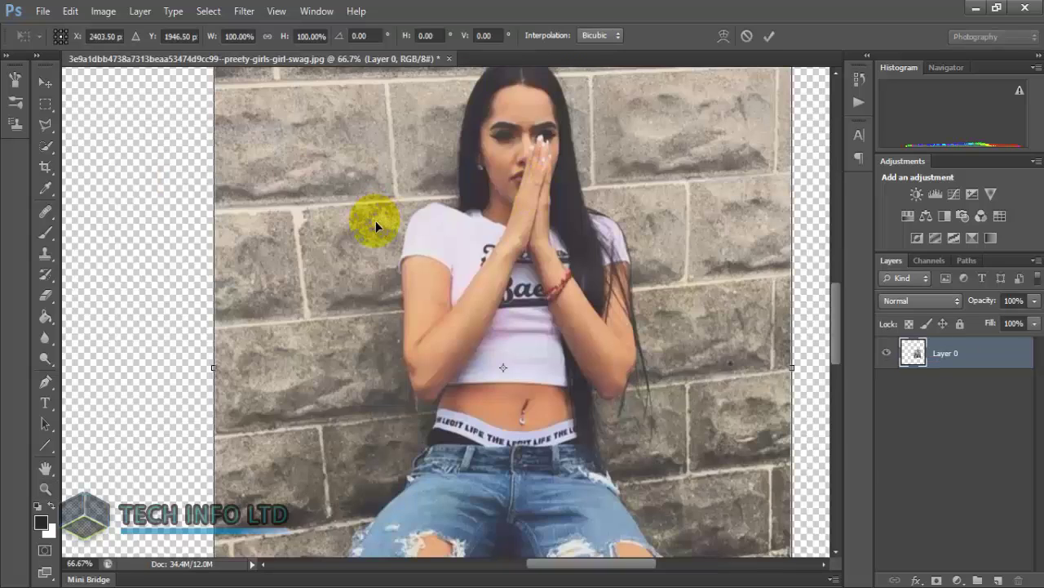
pyautogui.click(38, 11)
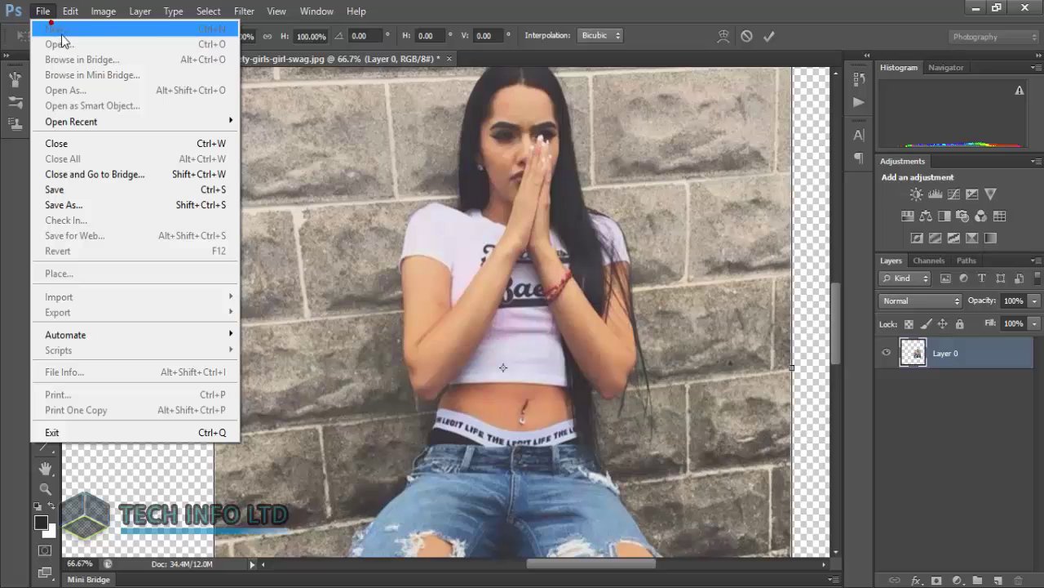
pyautogui.click(234, 192)
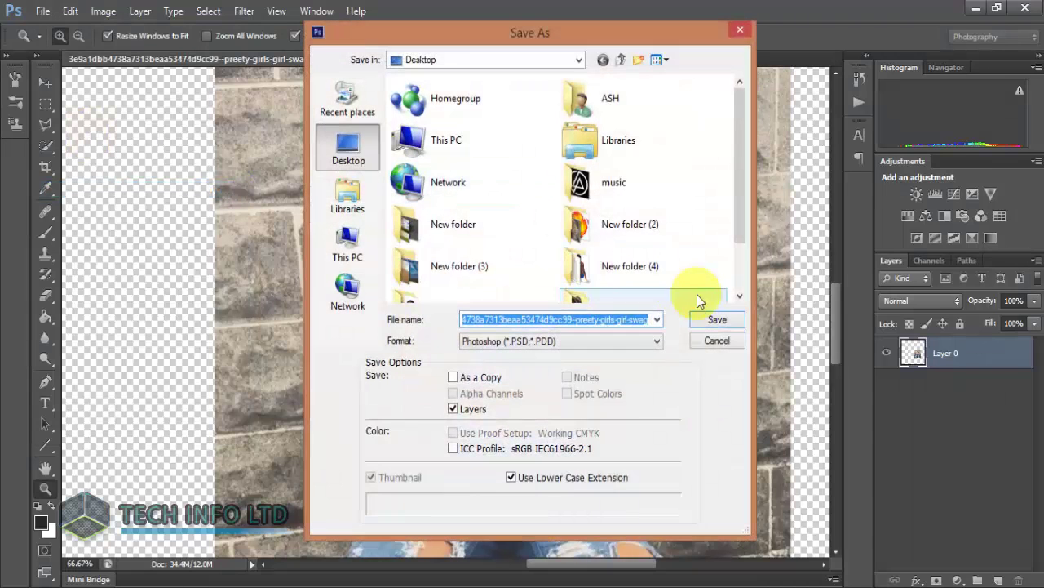
pyautogui.click(709, 339)
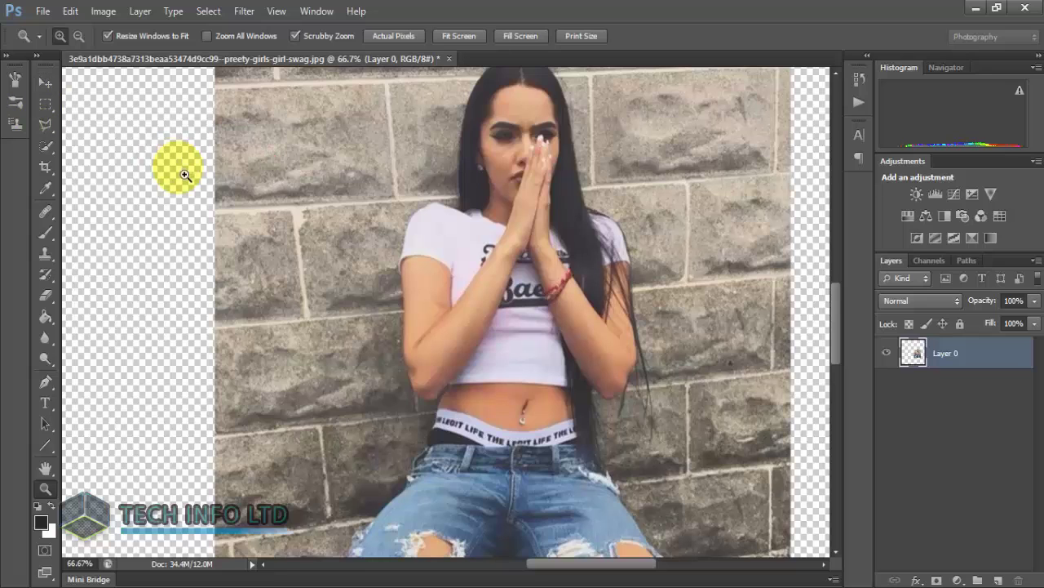
# Sharpen Layer 0 with Unsharp Mask at Amount 1%, Radius 0.1 pixels, Threshold 0 levels
pyautogui.click(244, 12)
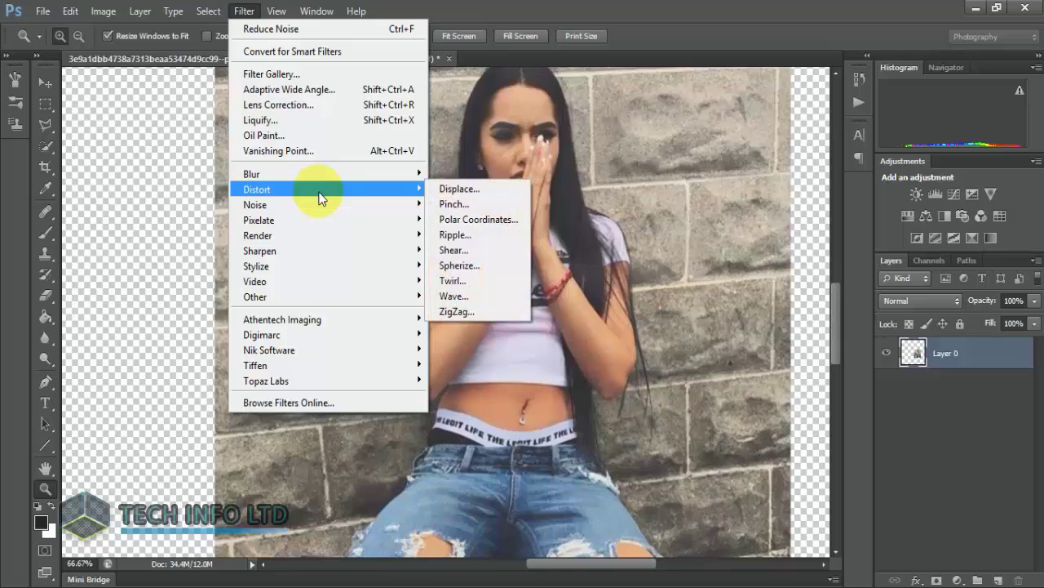
pyautogui.moveTo(260, 221)
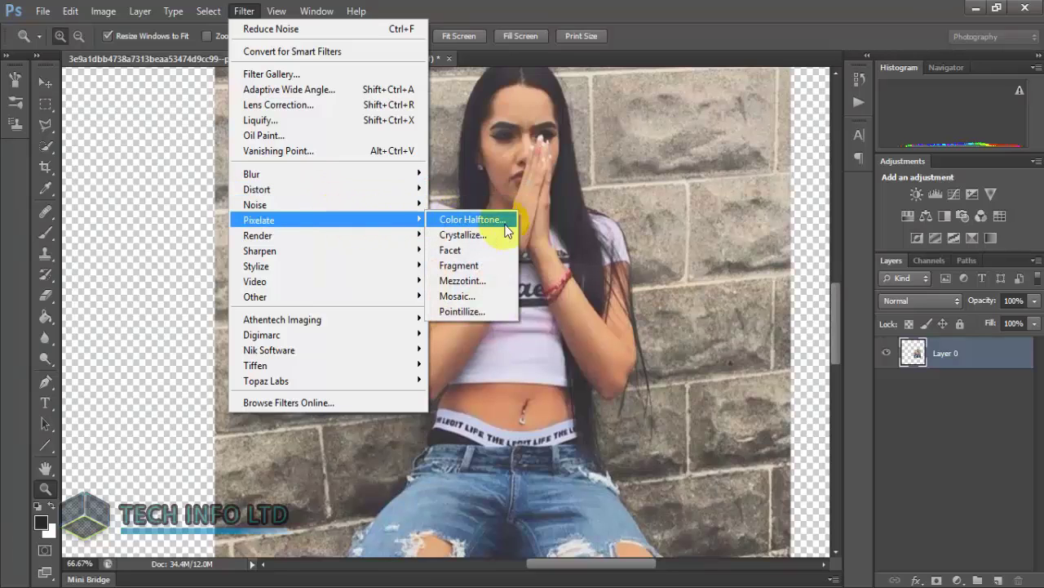
pyautogui.click(479, 312)
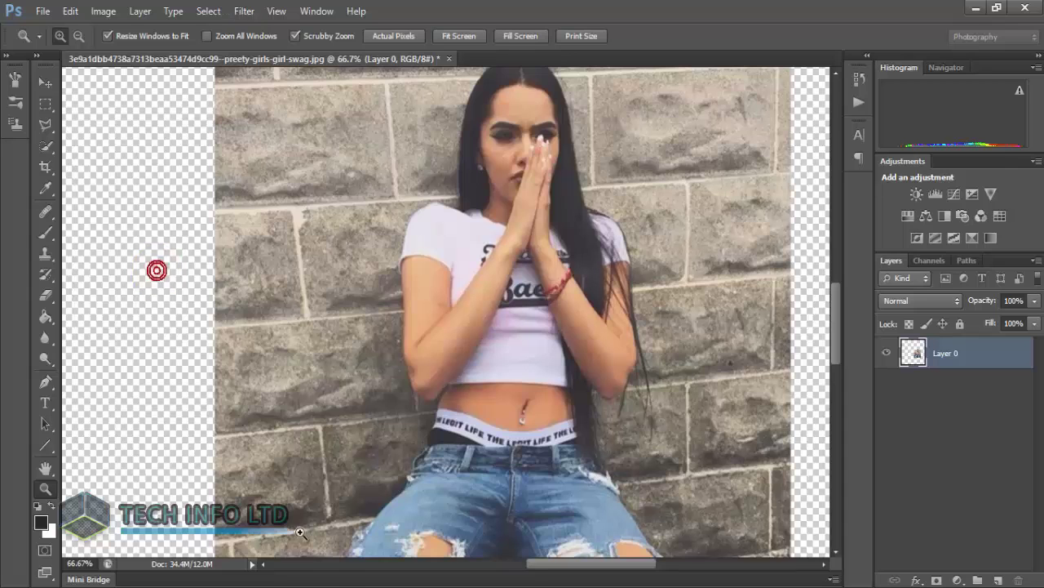
pyautogui.click(244, 11)
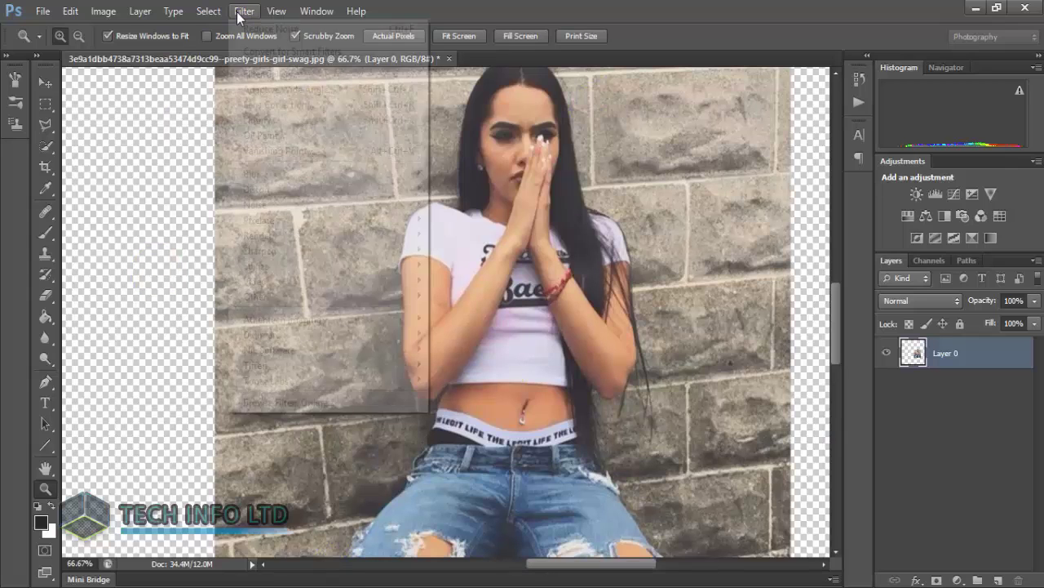
pyautogui.moveTo(260, 251)
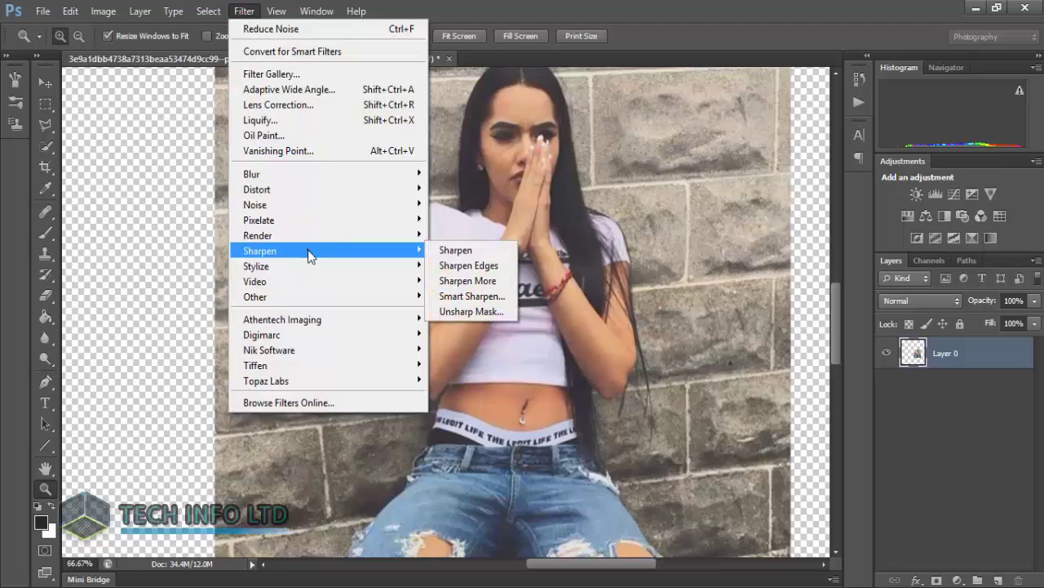
pyautogui.click(474, 311)
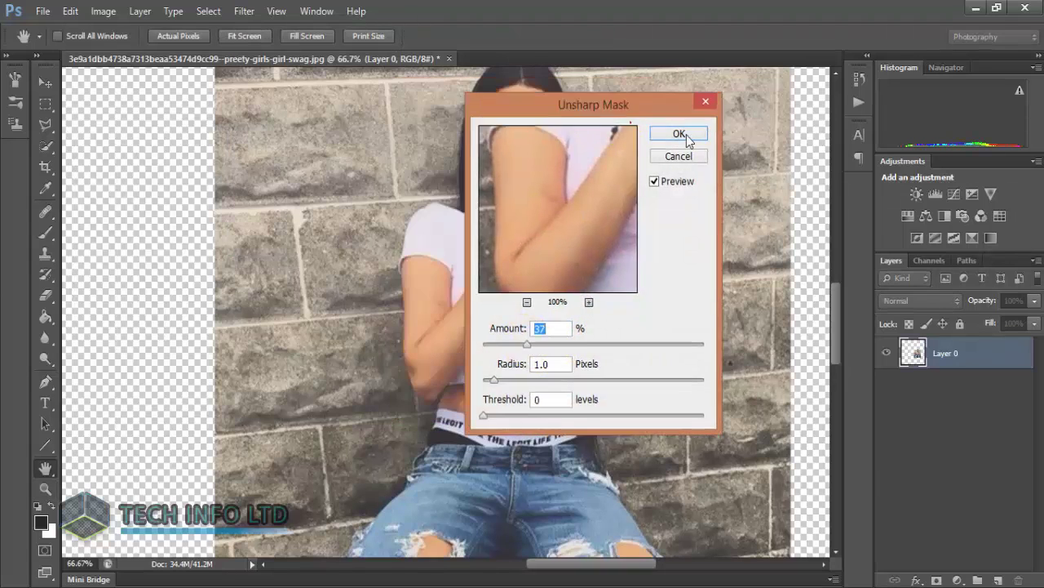
pyautogui.moveTo(522, 89); pyautogui.dragTo(797, 149)
pyautogui.moveTo(729, 389); pyautogui.dragTo(687, 390)
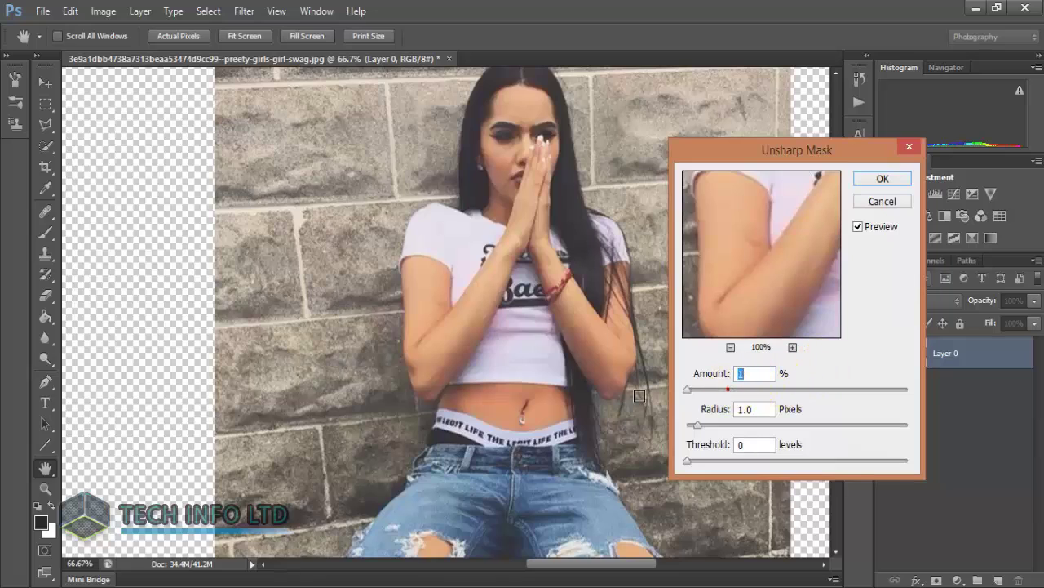
pyautogui.click(706, 415)
pyautogui.moveTo(689, 426); pyautogui.dragTo(687, 424)
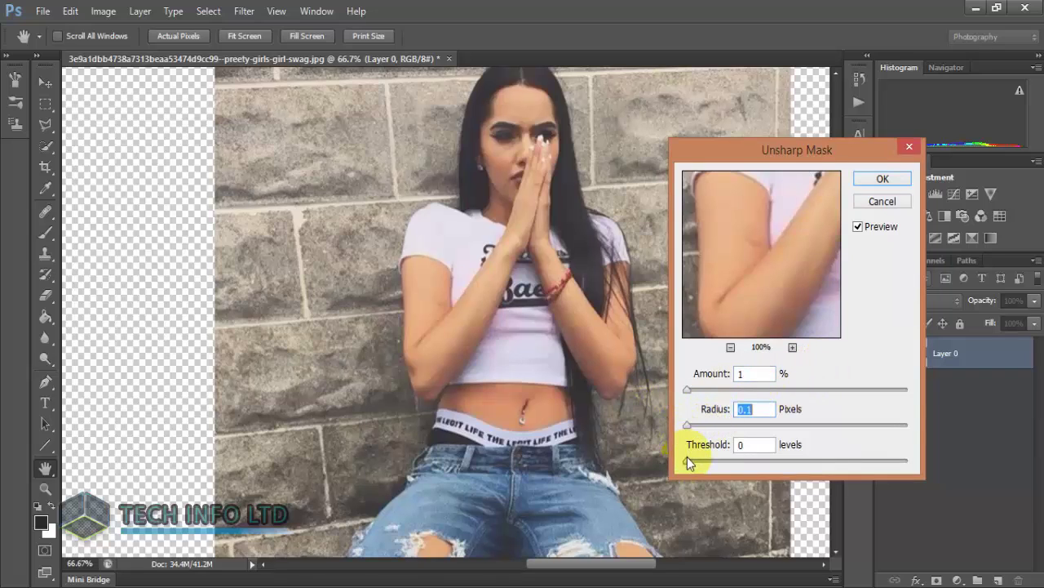
pyautogui.click(688, 459)
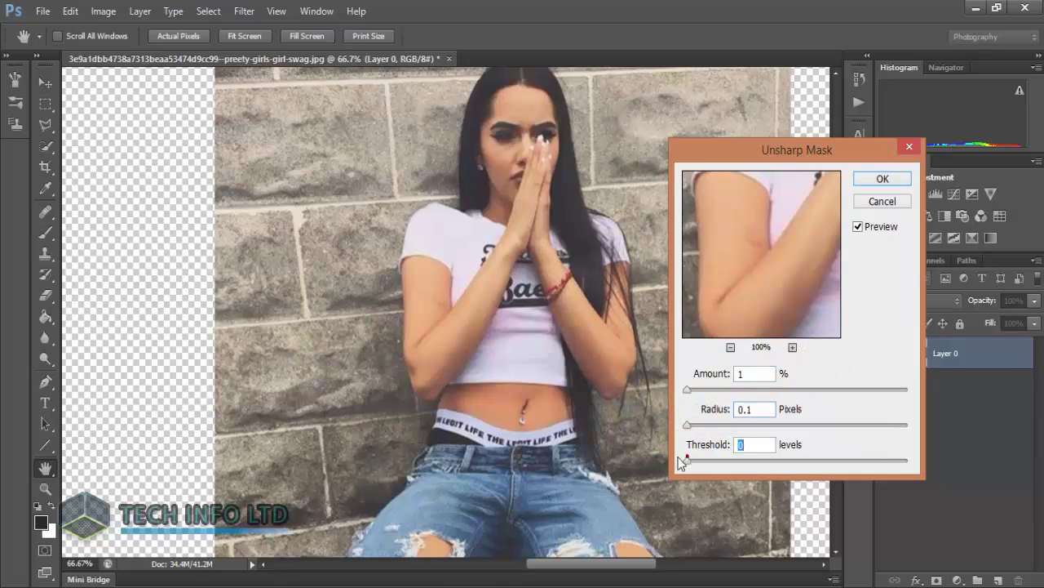
pyautogui.click(881, 178)
pyautogui.moveTo(433, 309); pyautogui.dragTo(433, 305)
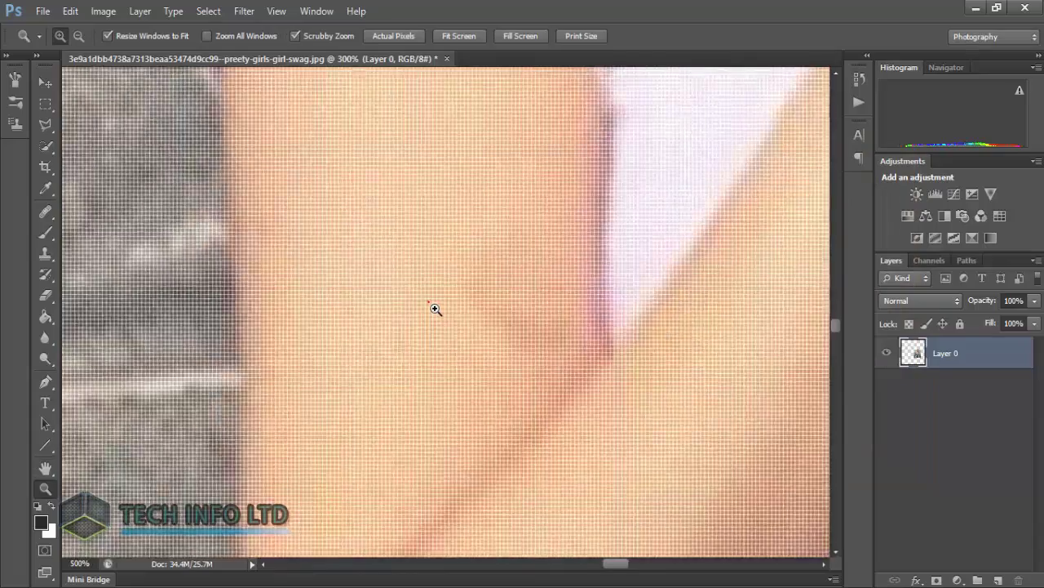
pyautogui.rightClick(429, 302)
pyautogui.click(458, 392)
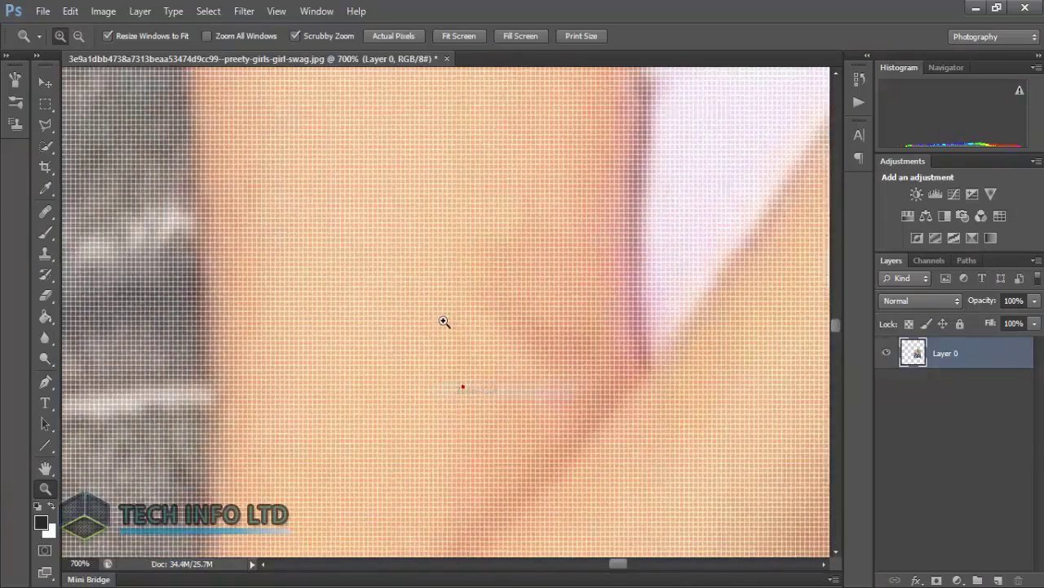
pyautogui.rightClick(413, 204)
pyautogui.click(470, 305)
pyautogui.rightClick(453, 248)
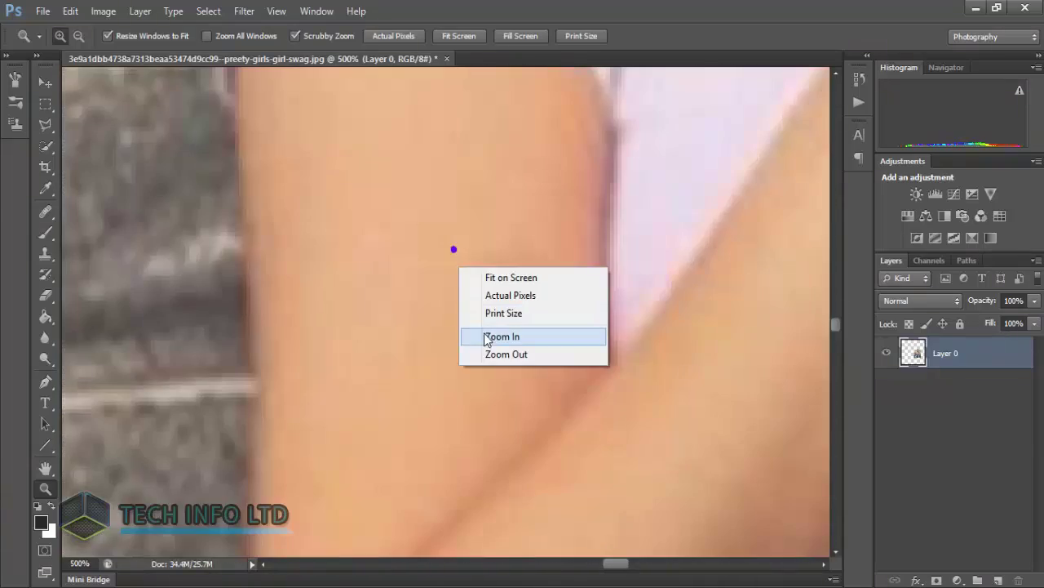
pyautogui.click(501, 353)
pyautogui.rightClick(431, 207)
pyautogui.click(471, 302)
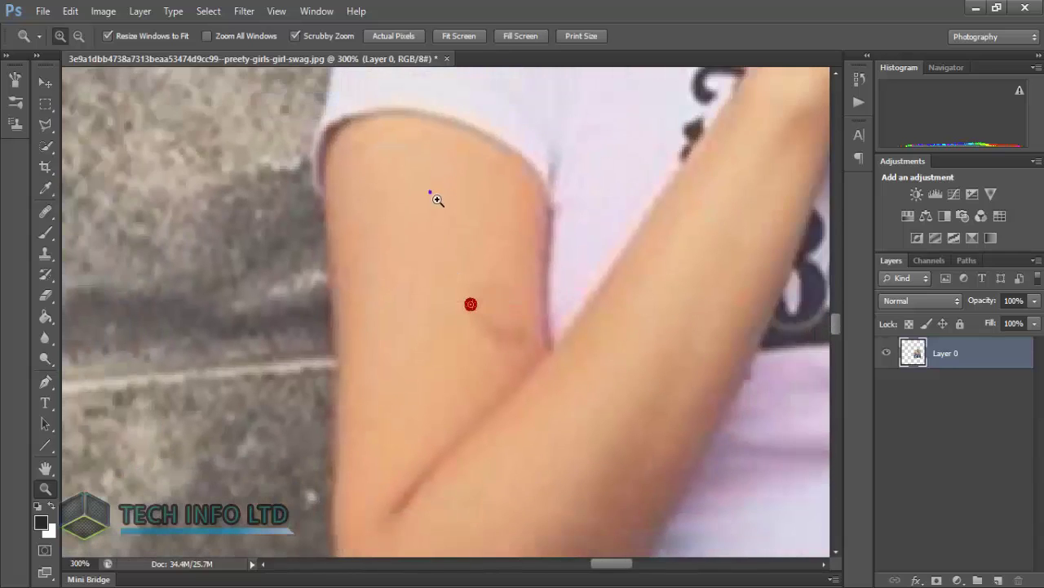
pyautogui.rightClick(432, 198)
pyautogui.click(485, 286)
pyautogui.rightClick(437, 205)
pyautogui.click(488, 308)
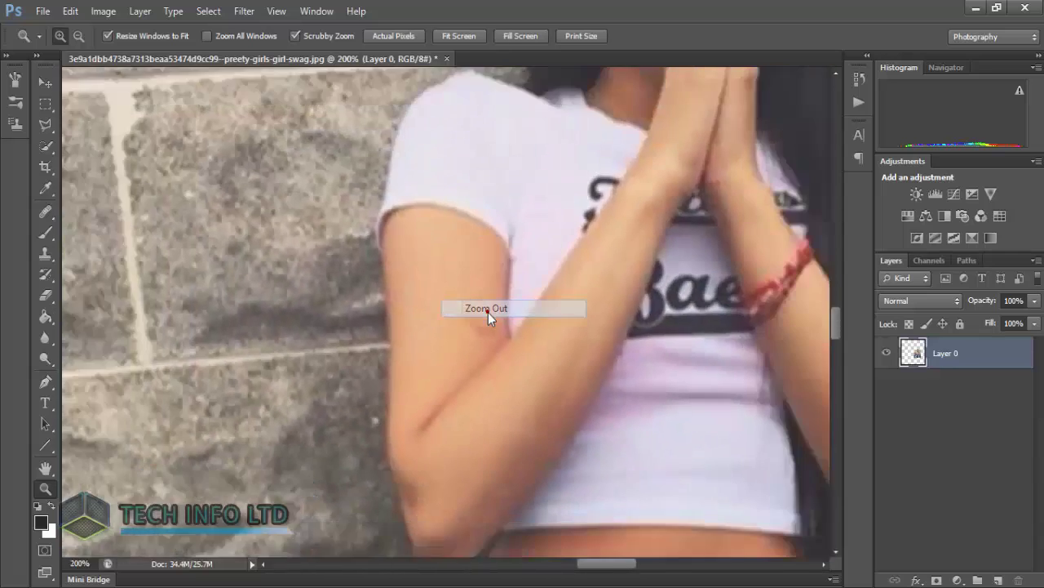
pyautogui.rightClick(507, 214)
pyautogui.click(568, 300)
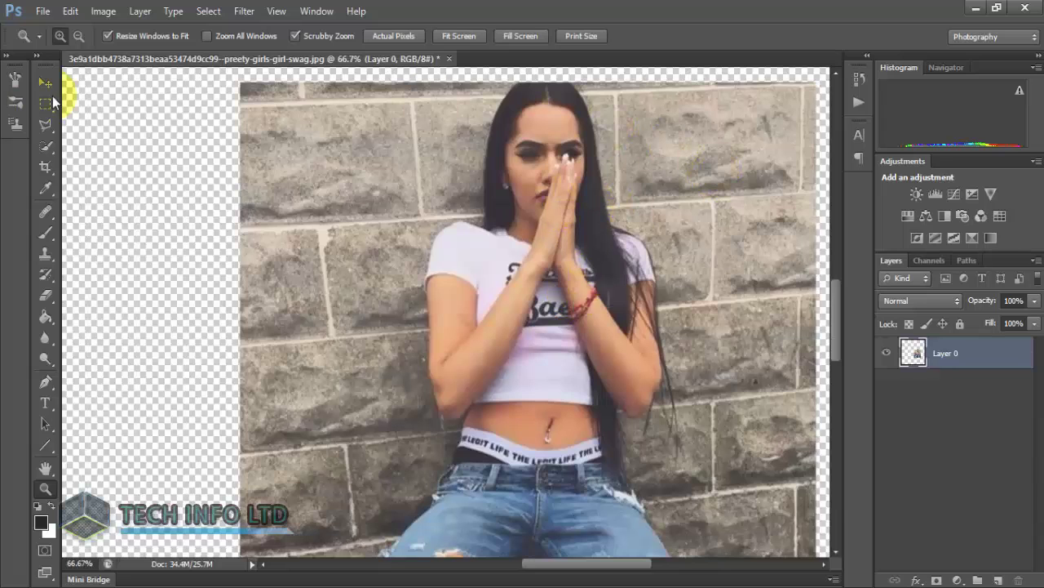
# Create a new blank document 700 pixels wide by 900 pixels high
pyautogui.click(44, 13)
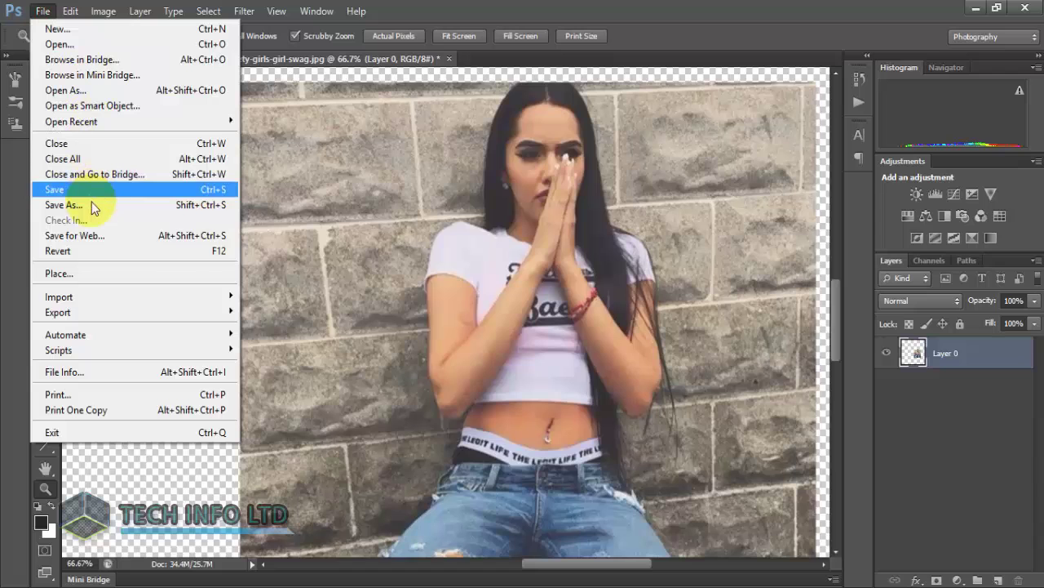
pyautogui.moveTo(59, 312)
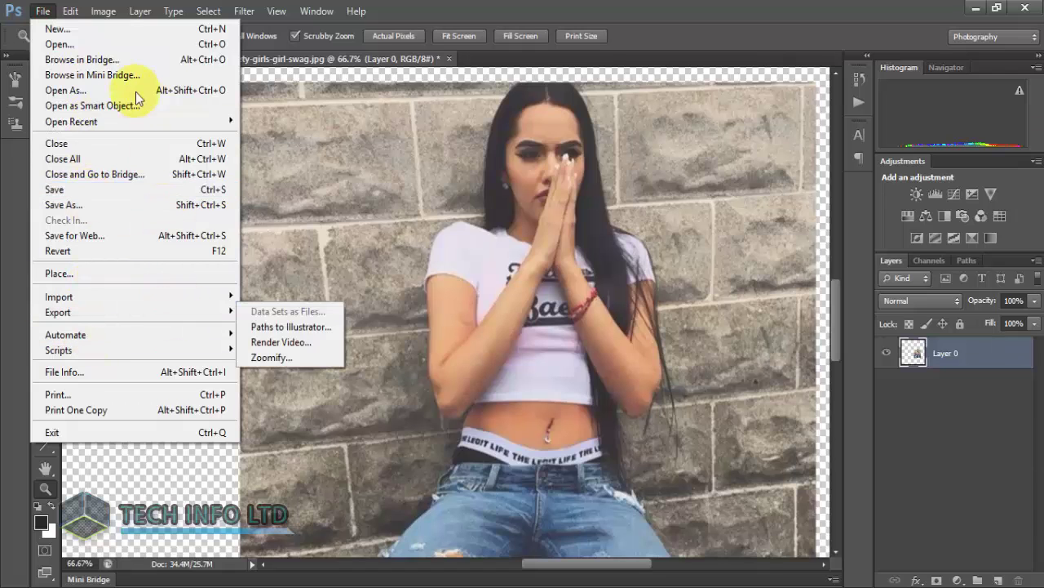
pyautogui.click(61, 28)
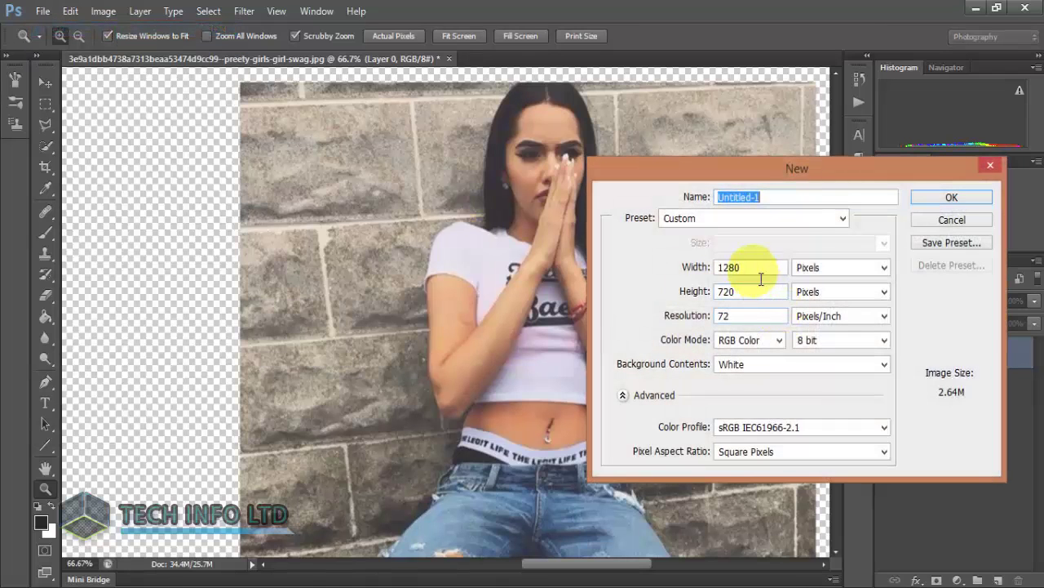
pyautogui.doubleClick(746, 269)
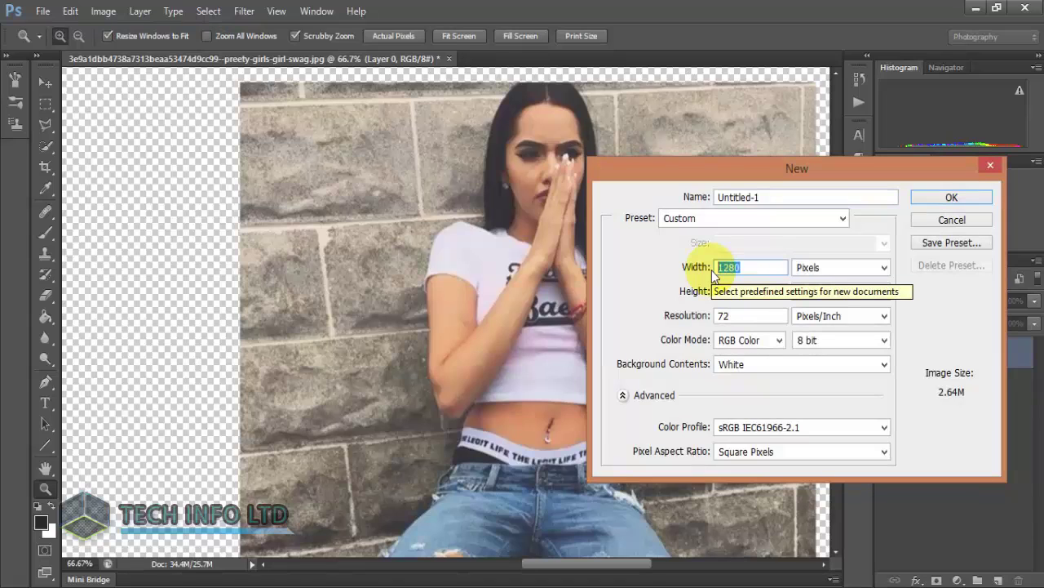
pyautogui.write('700')
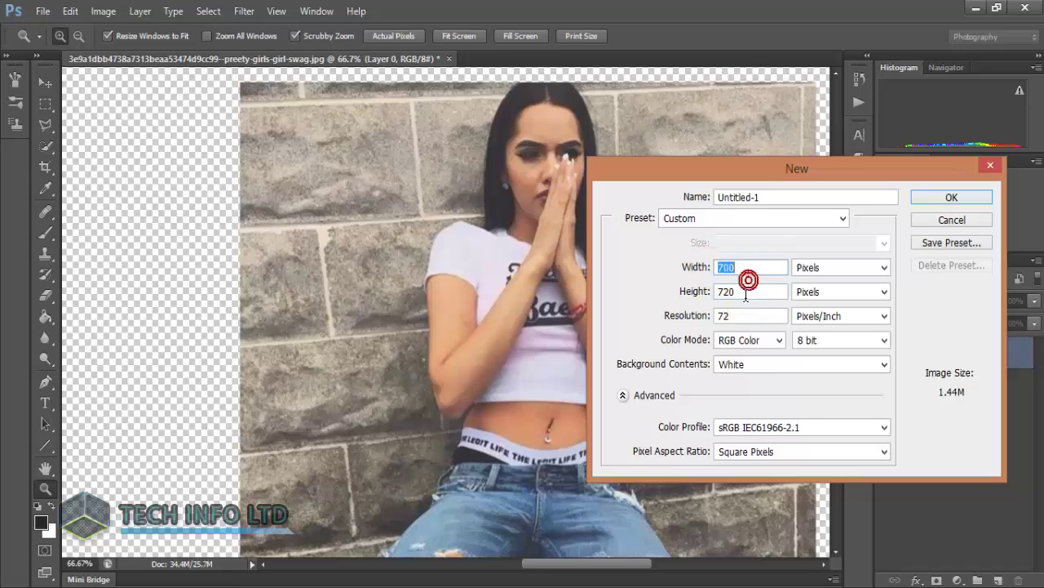
pyautogui.doubleClick(742, 291)
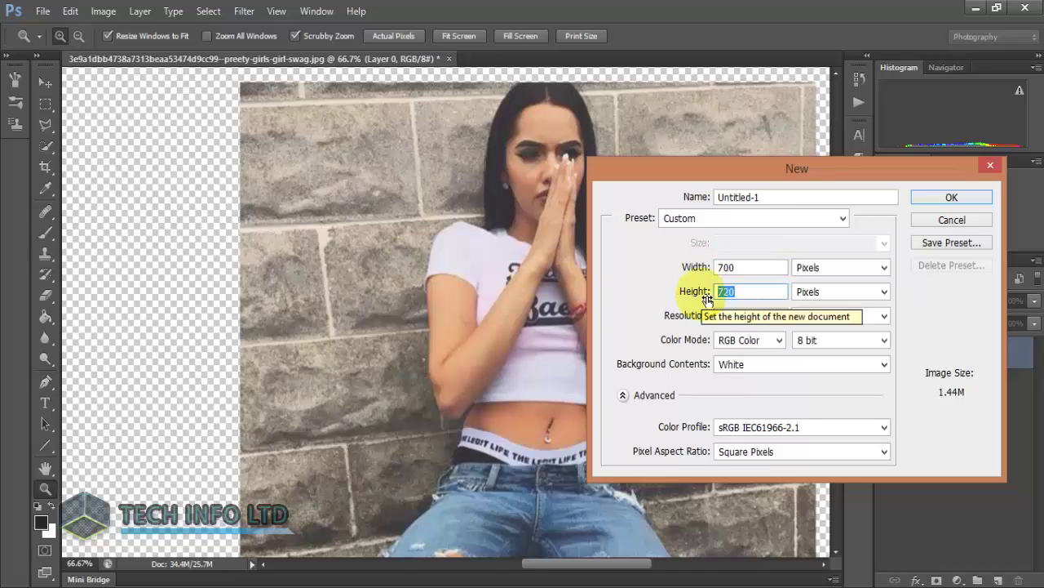
pyautogui.write('900')
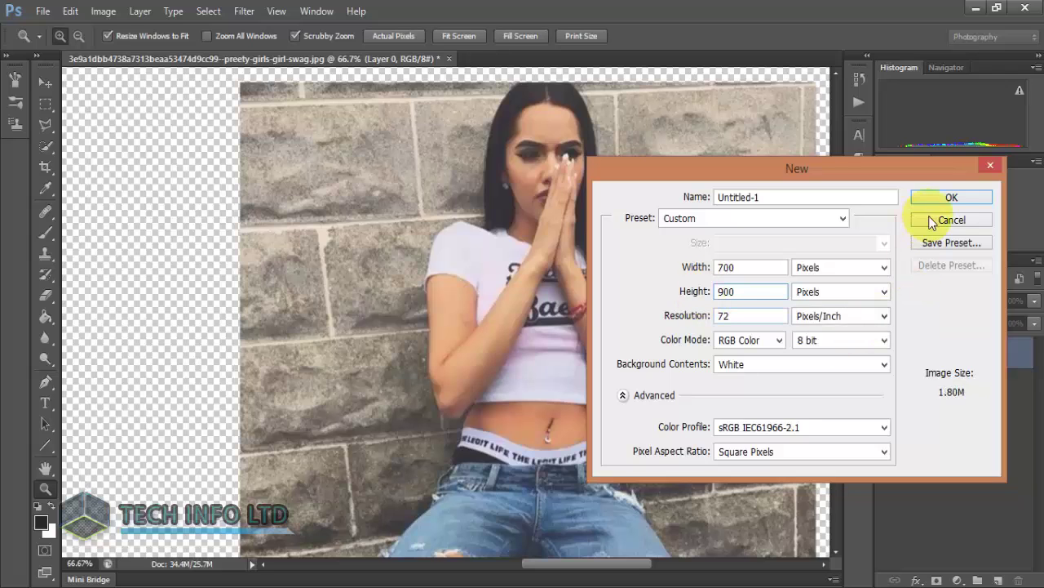
pyautogui.click(947, 198)
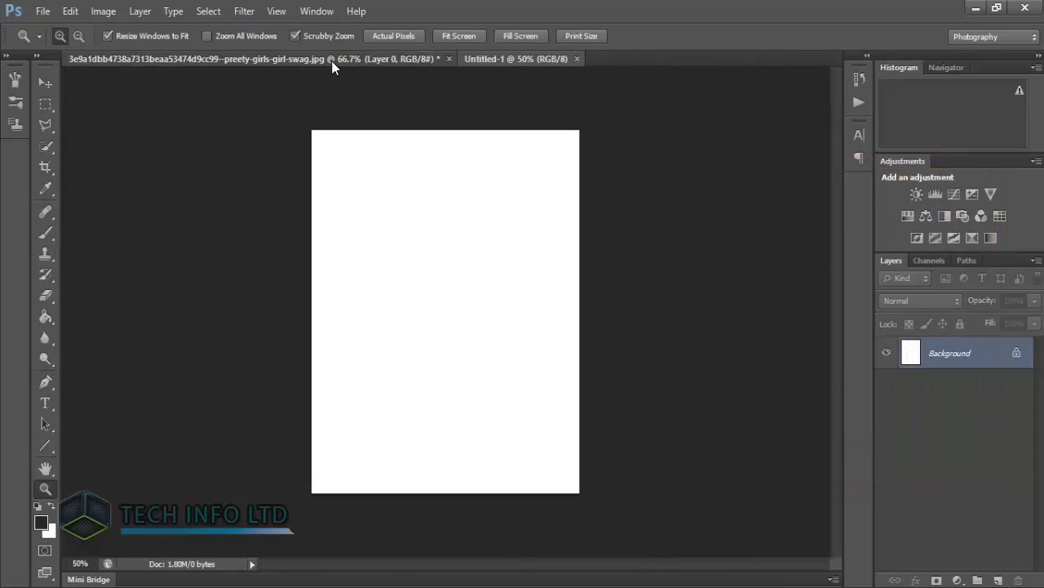
# Drag the edited photo into Untitled-1 with the Move tool
pyautogui.click(331, 60)
pyautogui.click(46, 85)
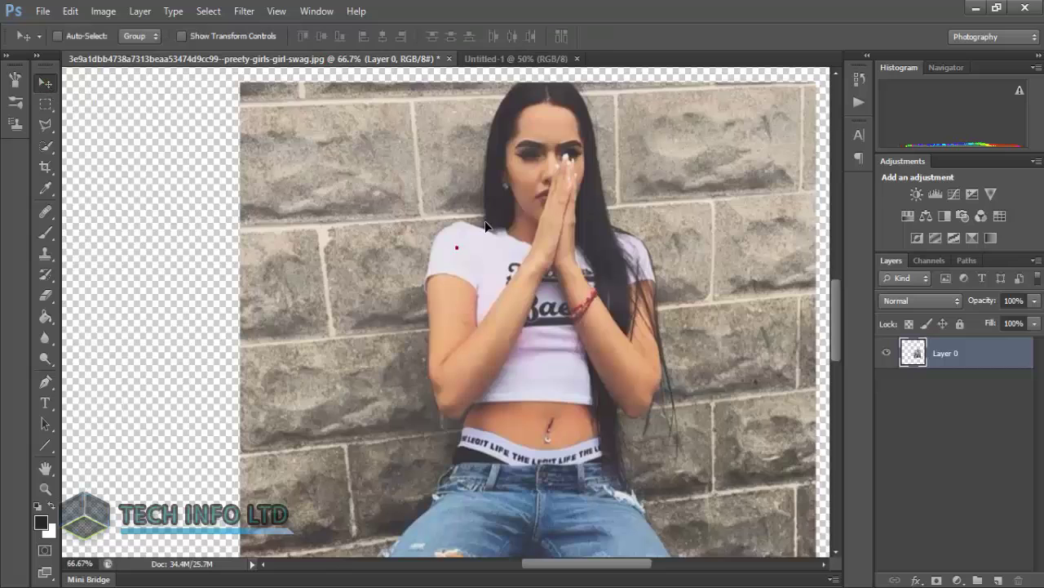
pyautogui.moveTo(453, 258)
pyautogui.mouseDown()
pyautogui.moveTo(503, 72)
pyautogui.moveTo(457, 289)
pyautogui.moveTo(430, 248)
pyautogui.moveTo(426, 259)
pyautogui.mouseUp()
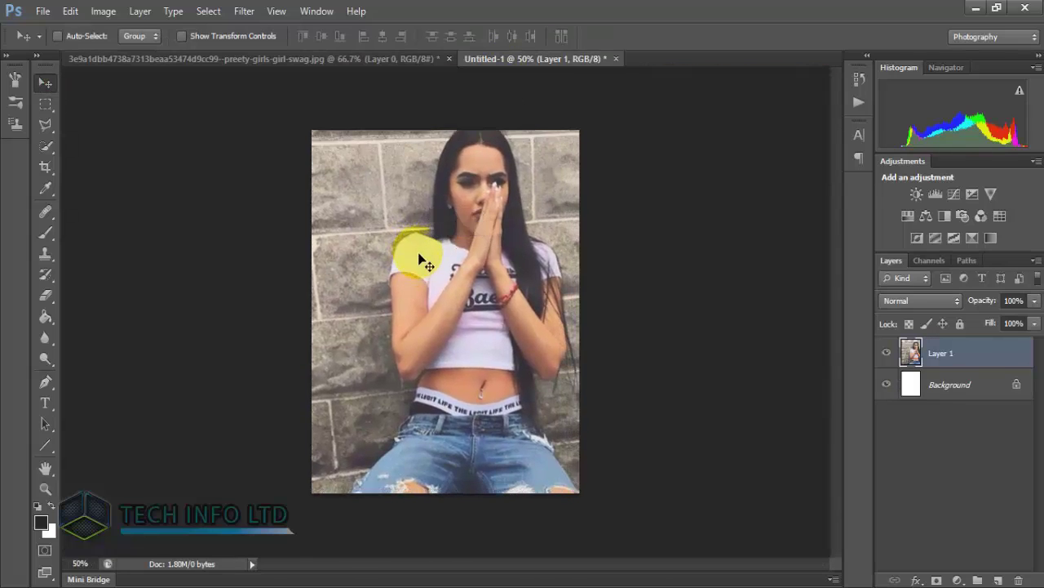
# Free-transform Layer 1 so it stretches across the whole 700×900 canvas
pyautogui.hotkey('ctrl', 't')
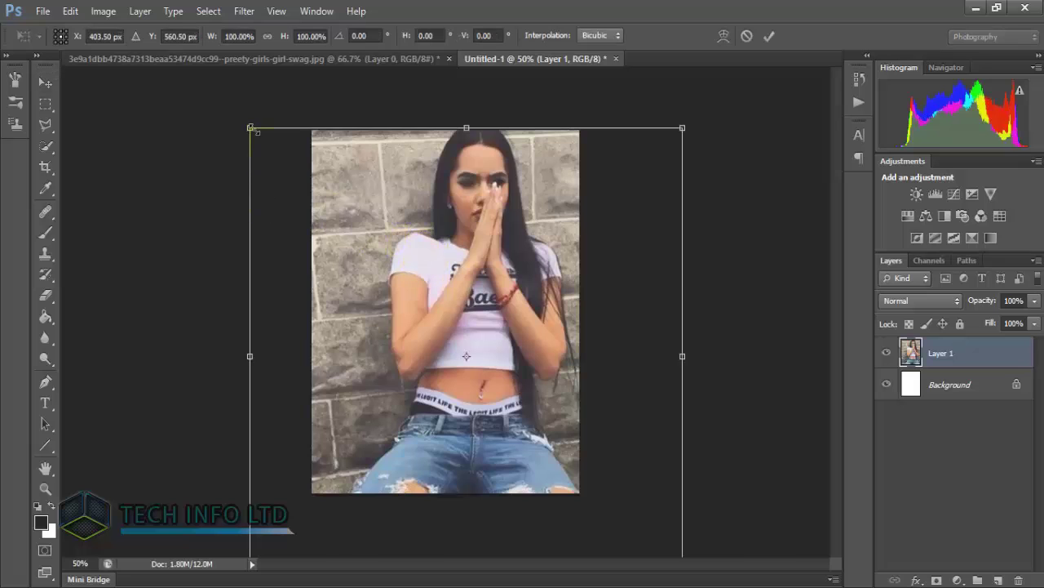
pyautogui.moveTo(251, 128); pyautogui.dragTo(401, 281)
pyautogui.moveTo(435, 351); pyautogui.dragTo(337, 190)
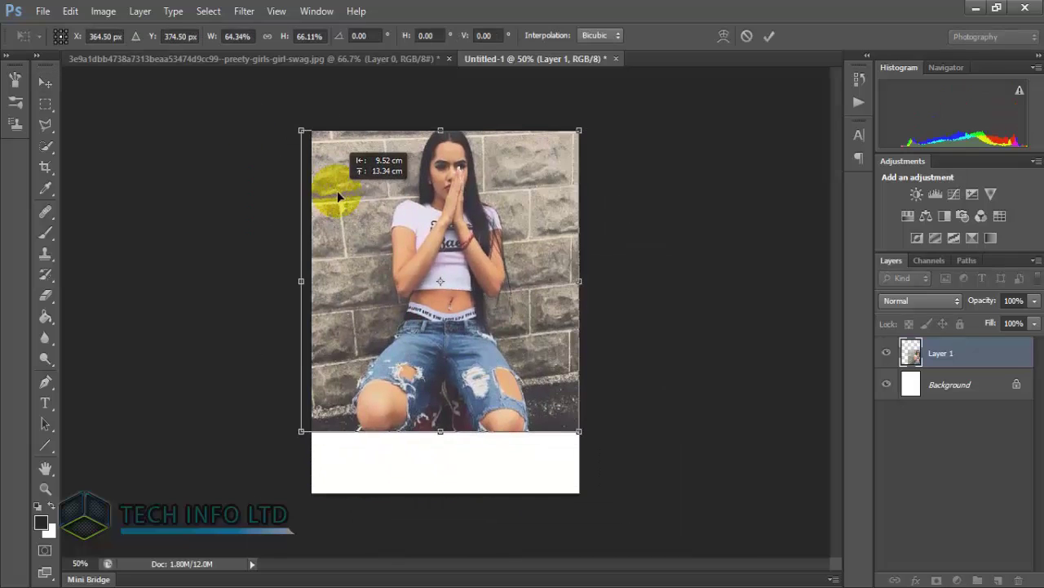
pyautogui.moveTo(441, 432)
pyautogui.mouseDown()
pyautogui.moveTo(459, 512)
pyautogui.moveTo(461, 503)
pyautogui.mouseUp()
pyautogui.moveTo(588, 319); pyautogui.dragTo(602, 319)
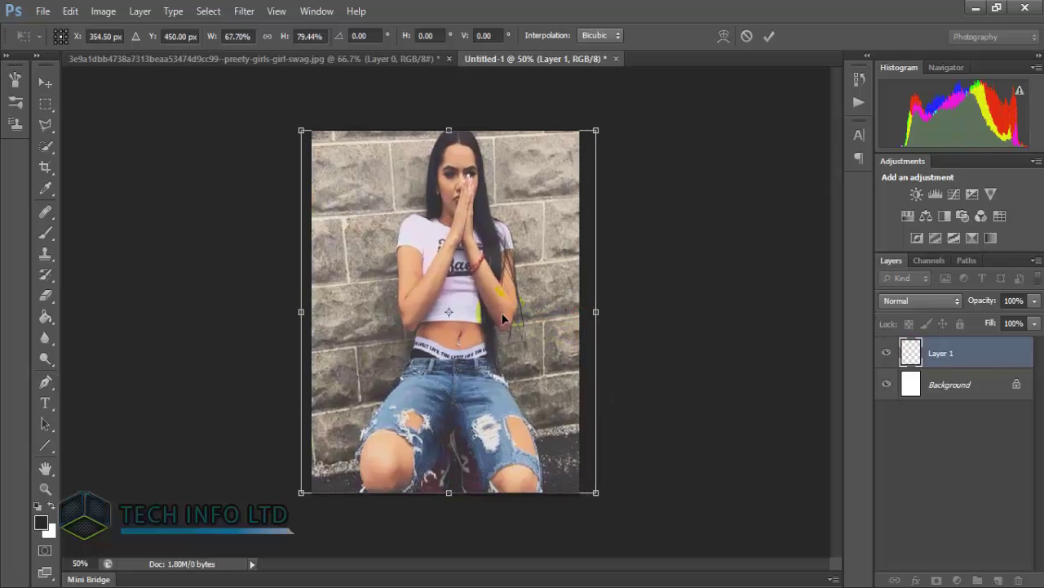
pyautogui.moveTo(447, 130); pyautogui.dragTo(447, 124)
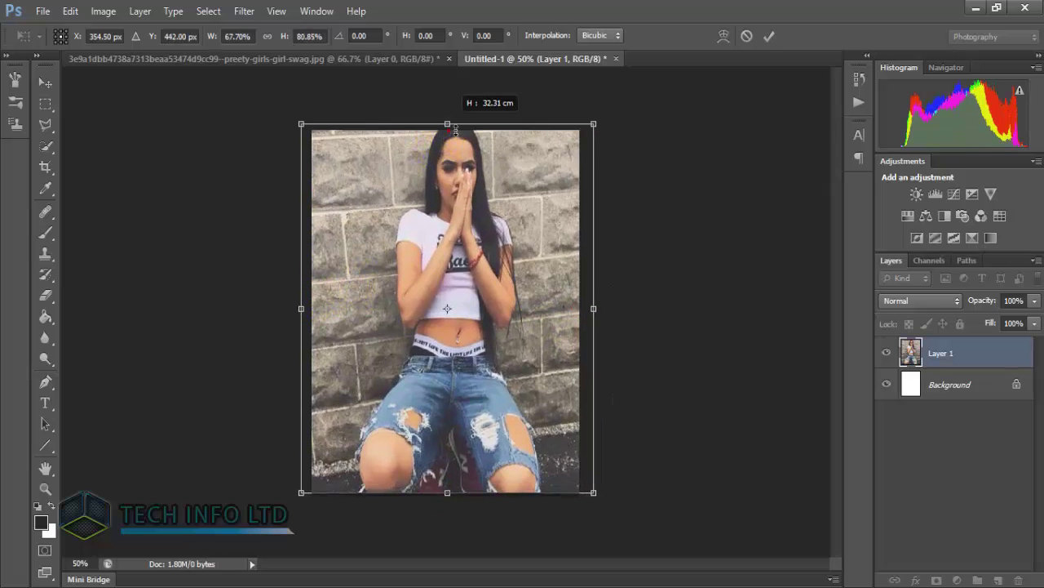
pyautogui.moveTo(451, 493); pyautogui.dragTo(451, 500)
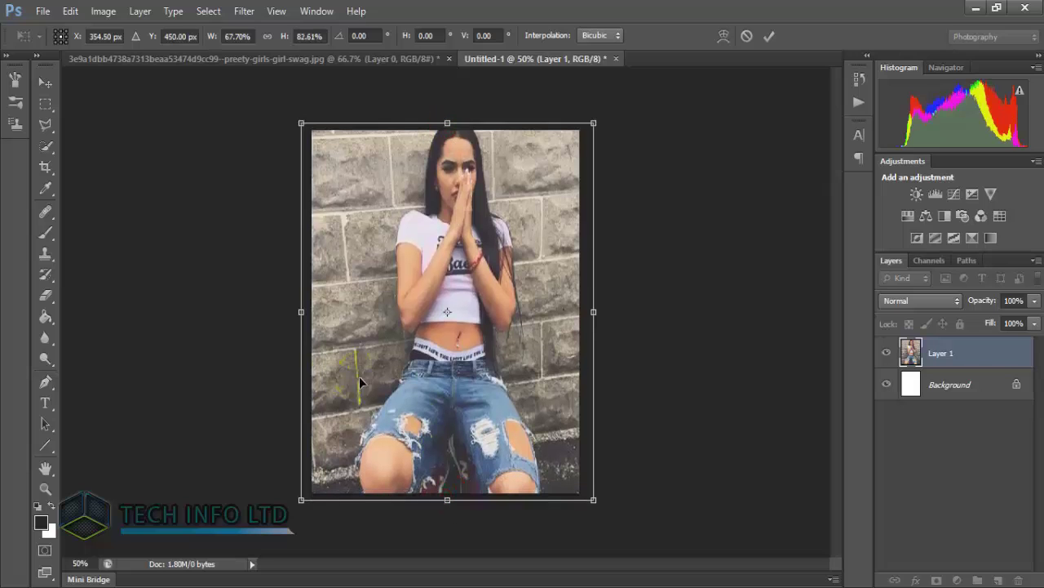
pyautogui.moveTo(300, 312); pyautogui.dragTo(287, 312)
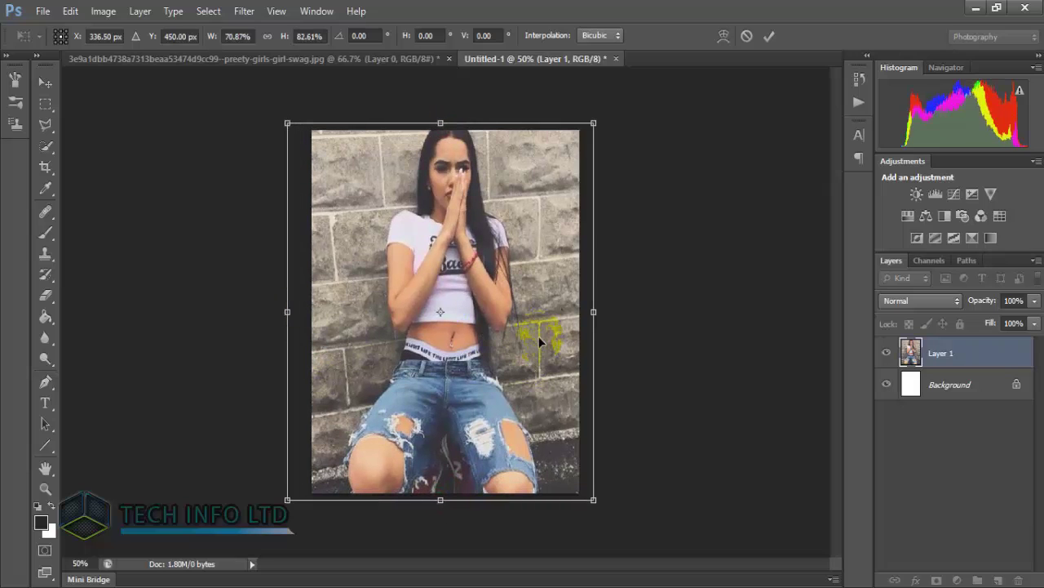
pyautogui.moveTo(599, 323); pyautogui.dragTo(612, 323)
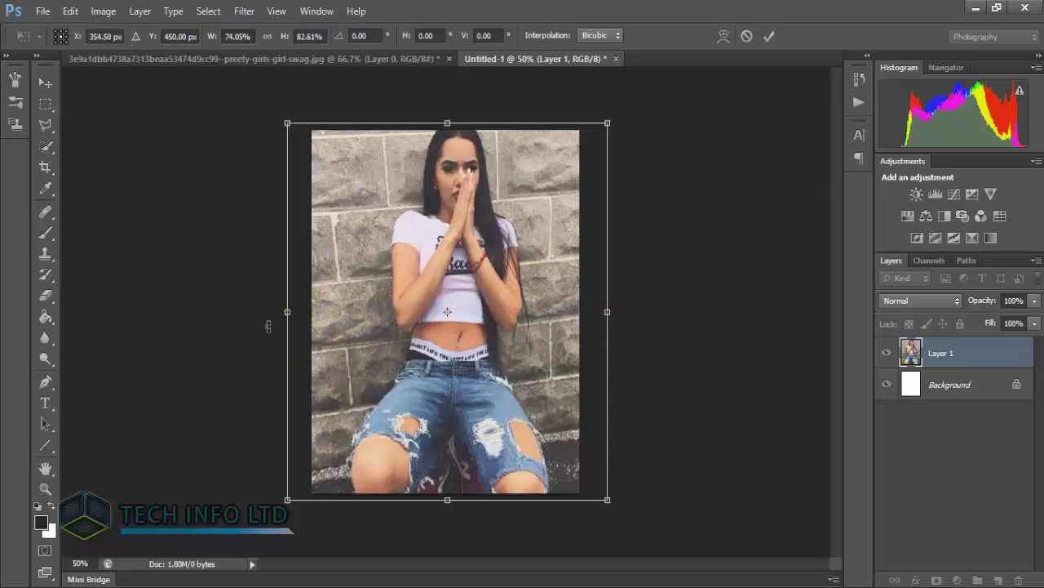
pyautogui.moveTo(287, 311); pyautogui.dragTo(278, 312)
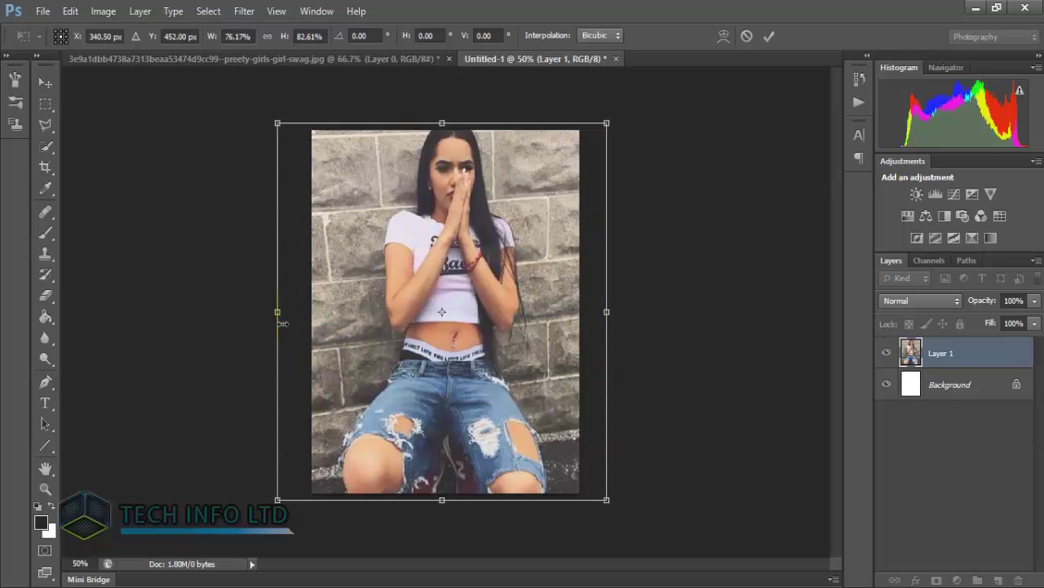
pyautogui.press('Down')
pyautogui.press('Down')
pyautogui.press('Down')
pyautogui.press('Down')
pyautogui.press('Return')
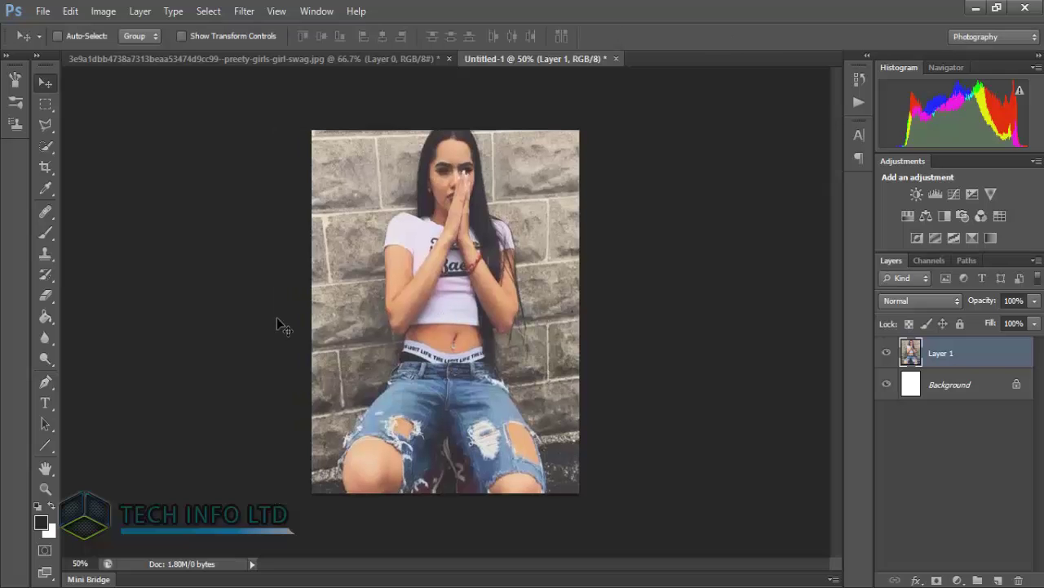
# Save the document to the Desktop as dhdhdhdh.psd in Photoshop format
pyautogui.click(42, 12)
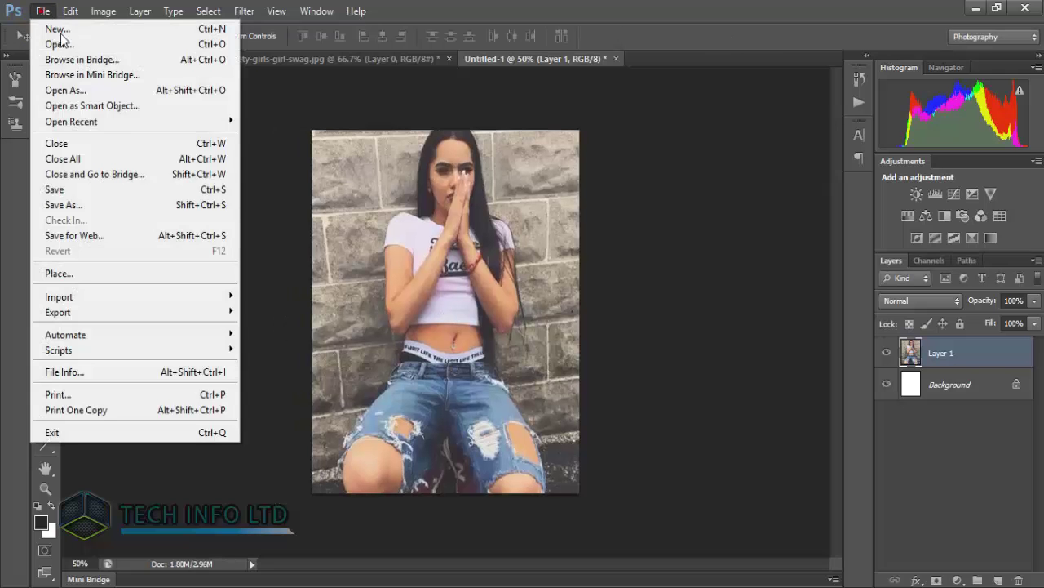
pyautogui.click(111, 203)
pyautogui.write('d')
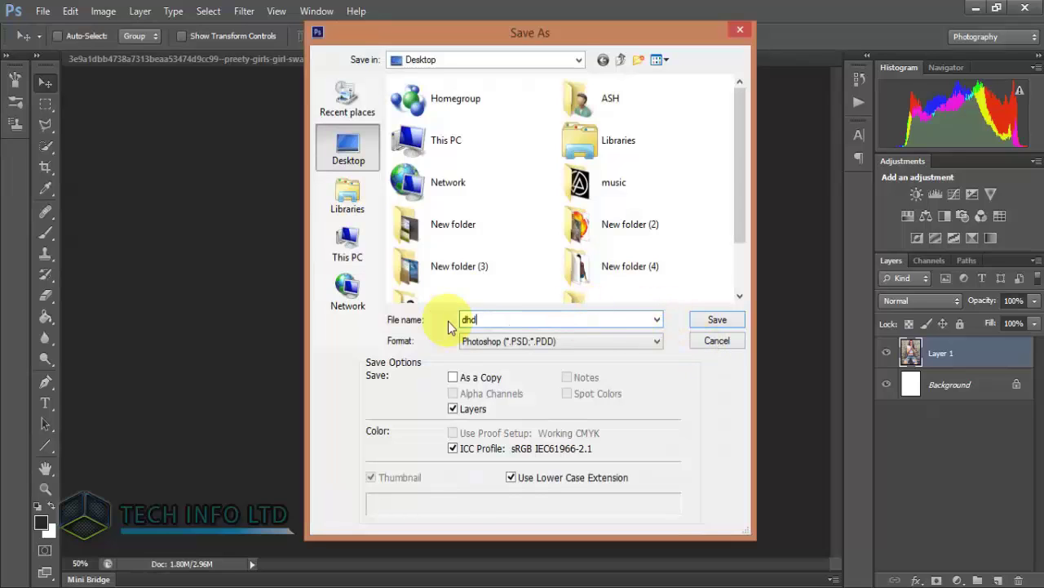
pyautogui.write('hdhdh')
pyautogui.click(712, 325)
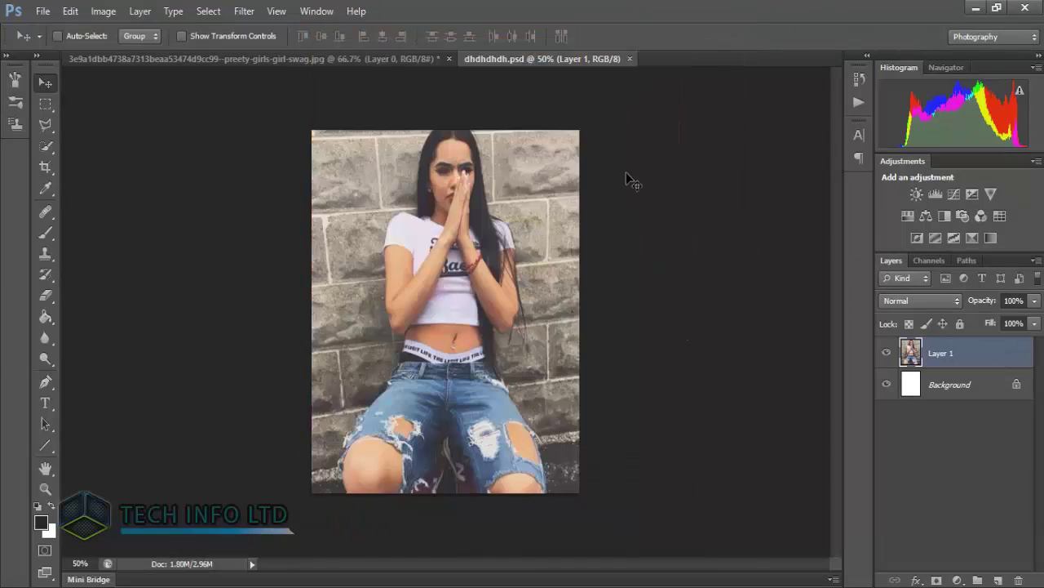